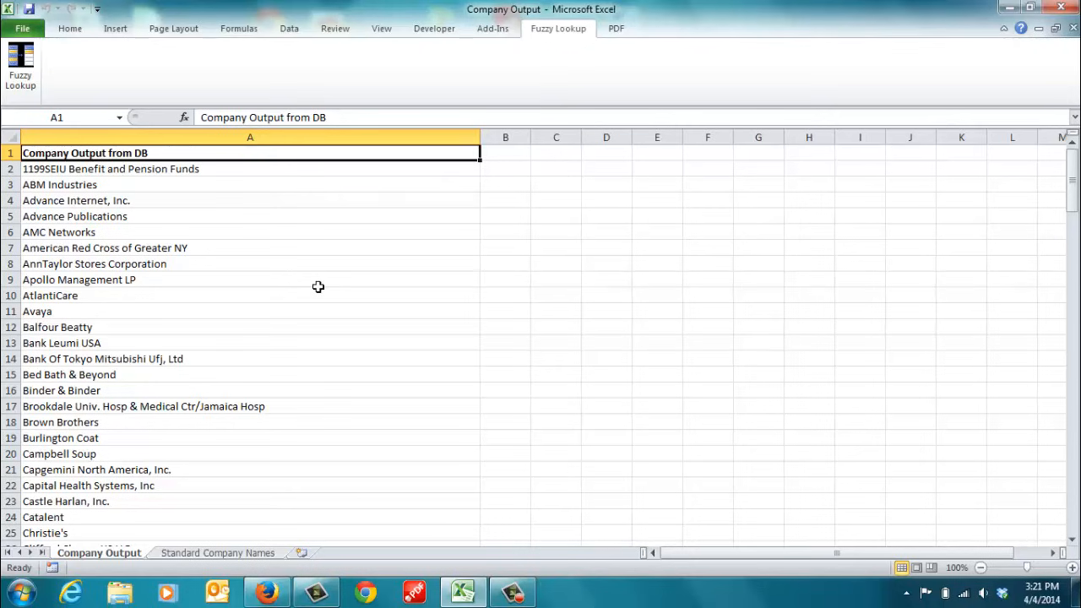
- Look through the company names in the Company Output sheet, including the Capgemini North America, Inc. entry
left_click(291, 278)
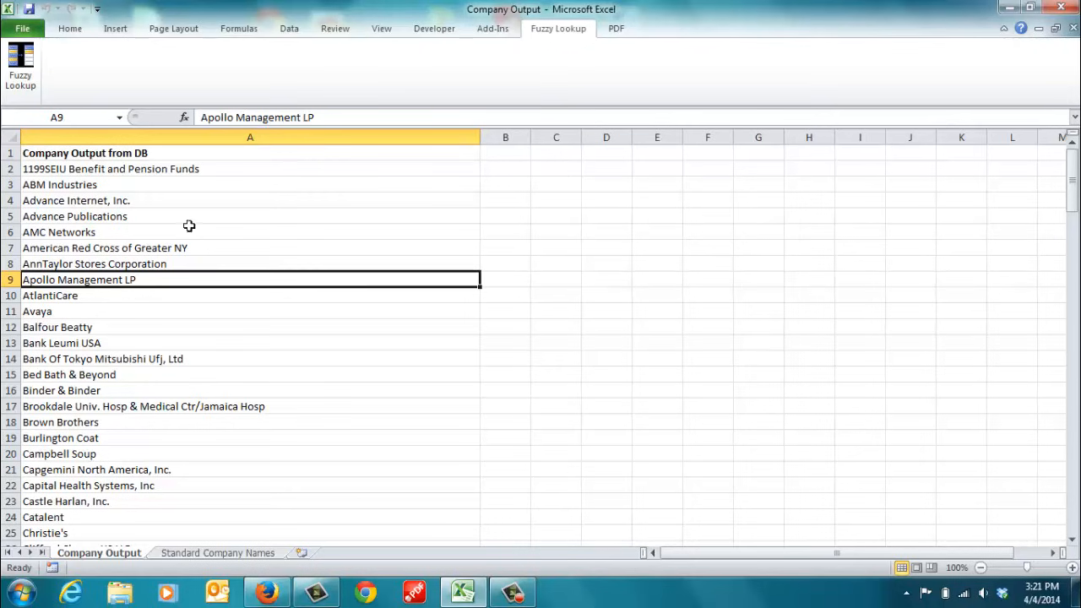
scroll(193, 290, "down", 8)
scroll(189, 349, "up", 4)
scroll(189, 350, "up", 4)
scroll(122, 335, "down", 5)
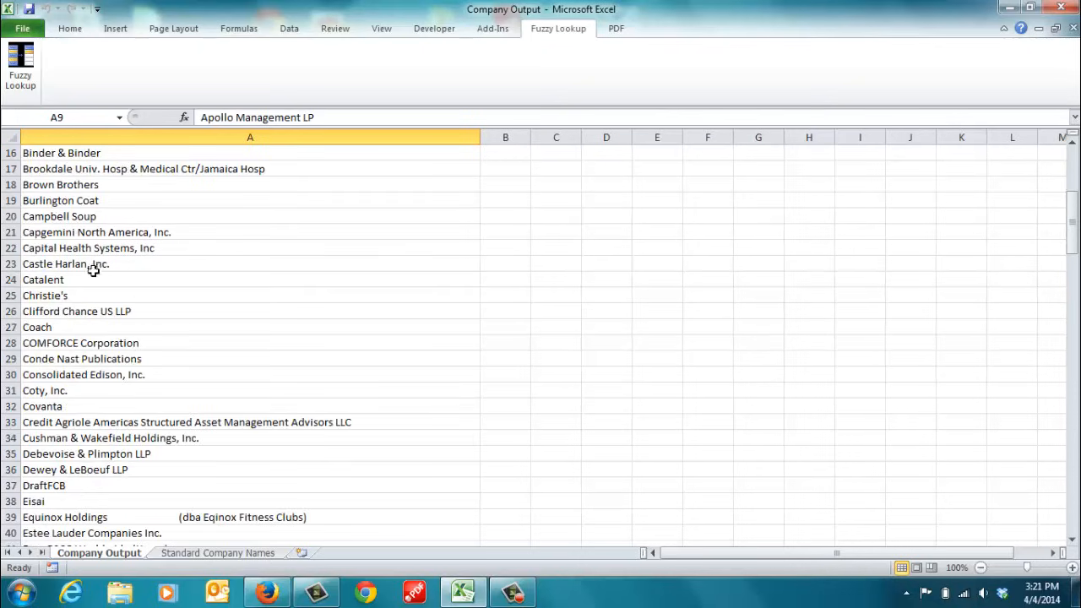
left_click(93, 233)
scroll(205, 287, "up", 1)
scroll(205, 288, "up", 4)
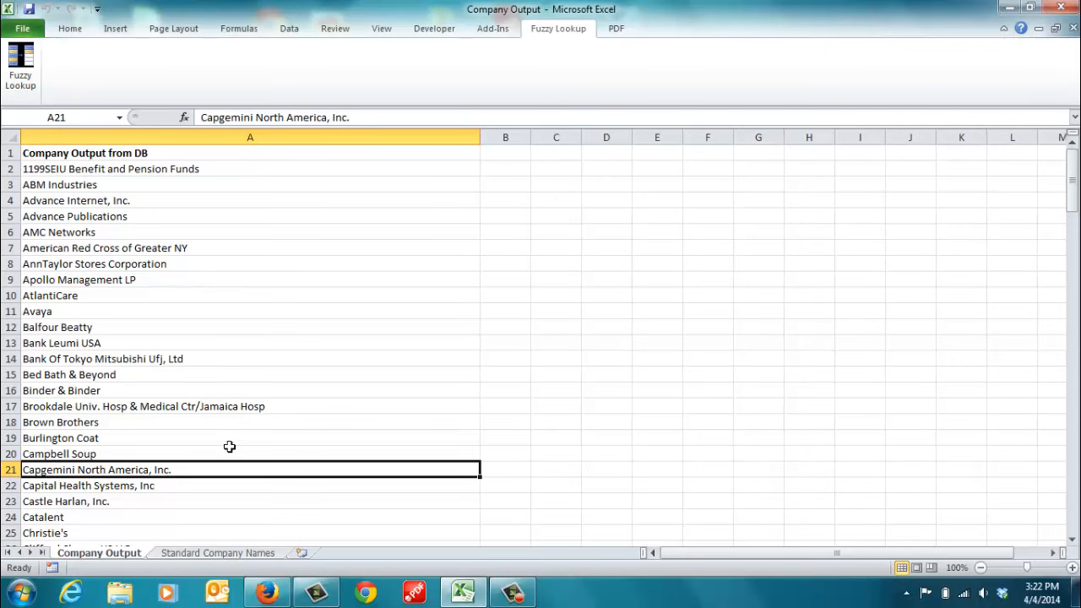
- Examine the Standard Company Names sheet with its company name, Industry and DUNS columns
left_click(206, 554)
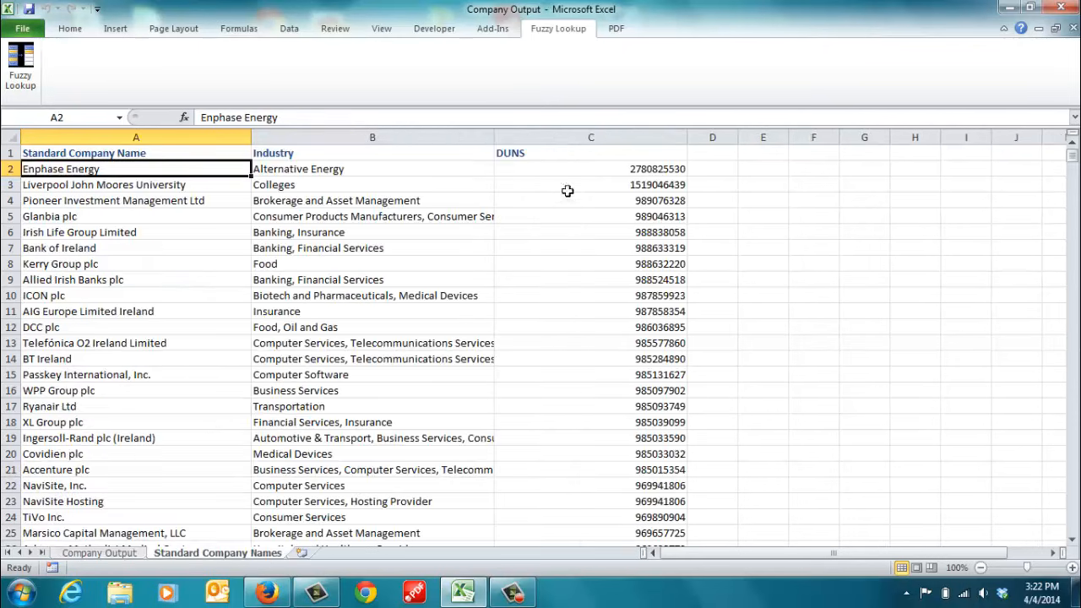
left_click(549, 168)
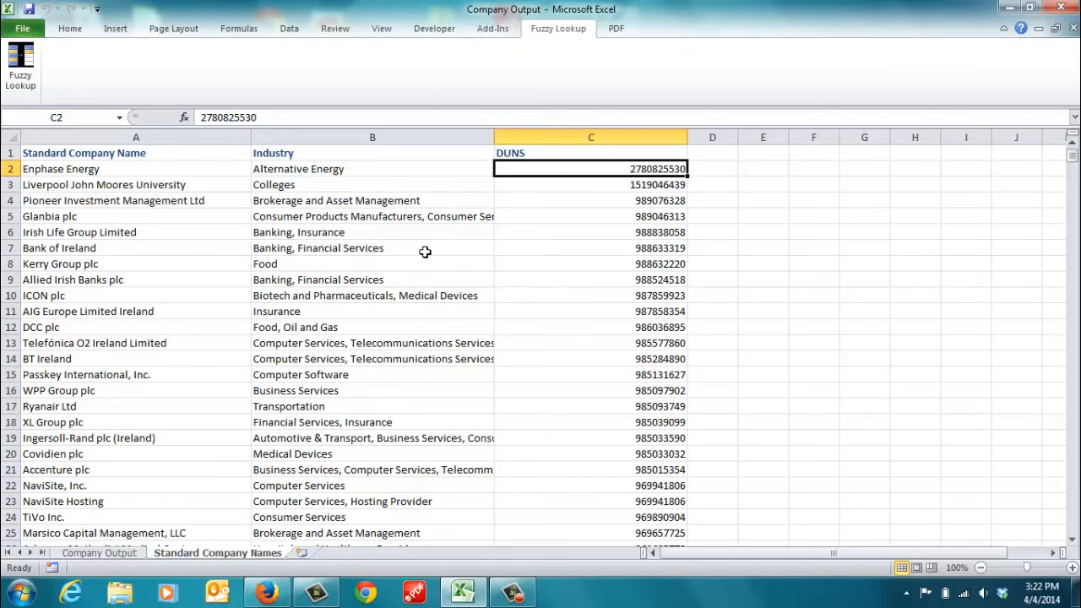
left_click(307, 170)
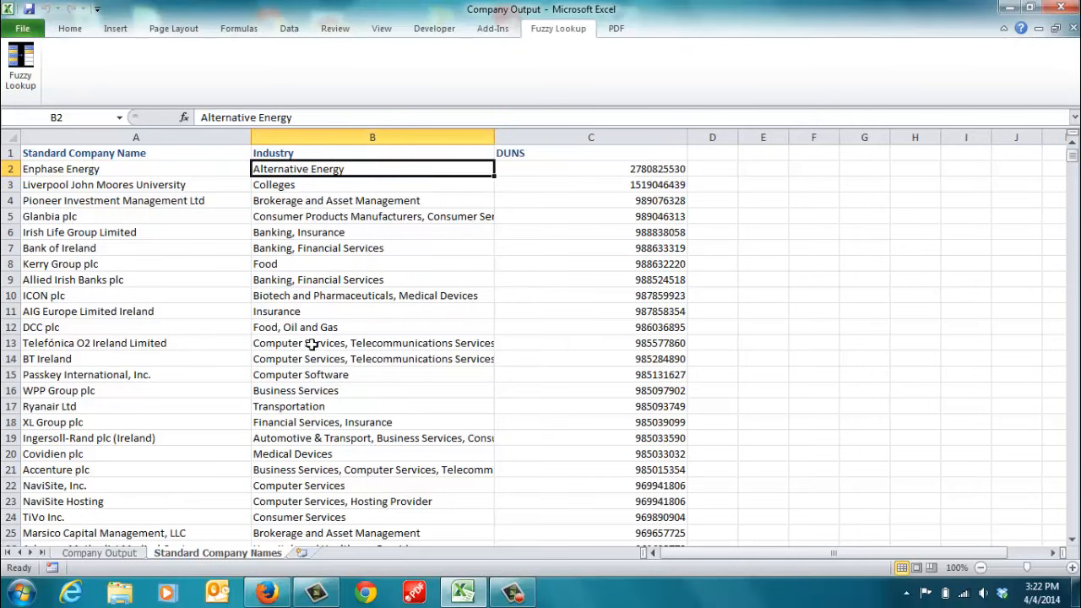
scroll(193, 369, "down", 1)
scroll(193, 372, "up", 1)
- Convert the range A1:A138 on the Company Output sheet into a table with headers
left_click(115, 552)
left_click(293, 264)
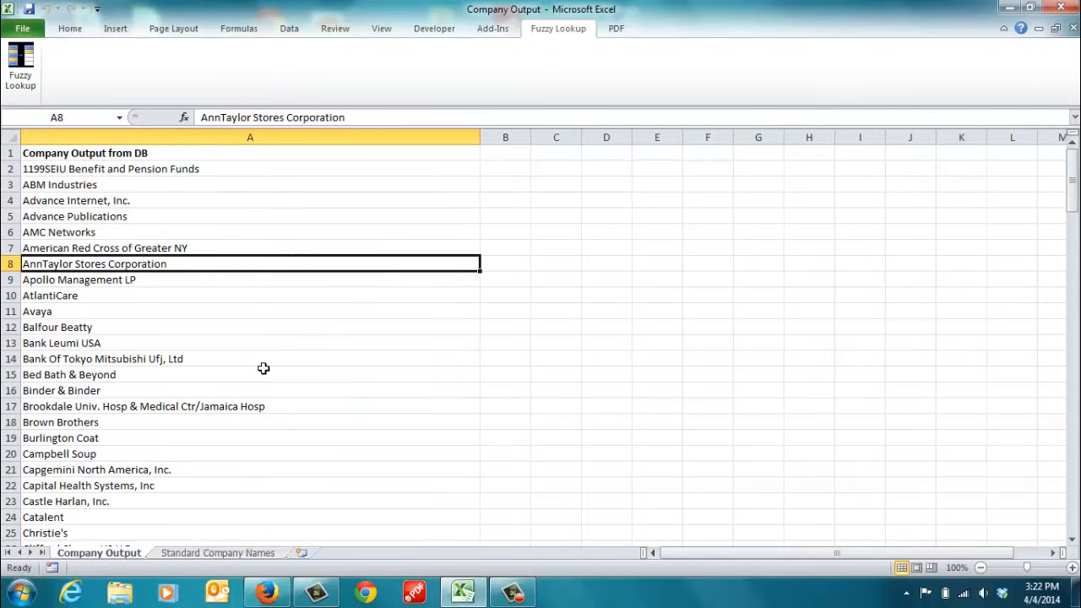
scroll(253, 369, "down", 7)
scroll(253, 368, "up", 7)
left_click_drag(144, 152, 151, 499)
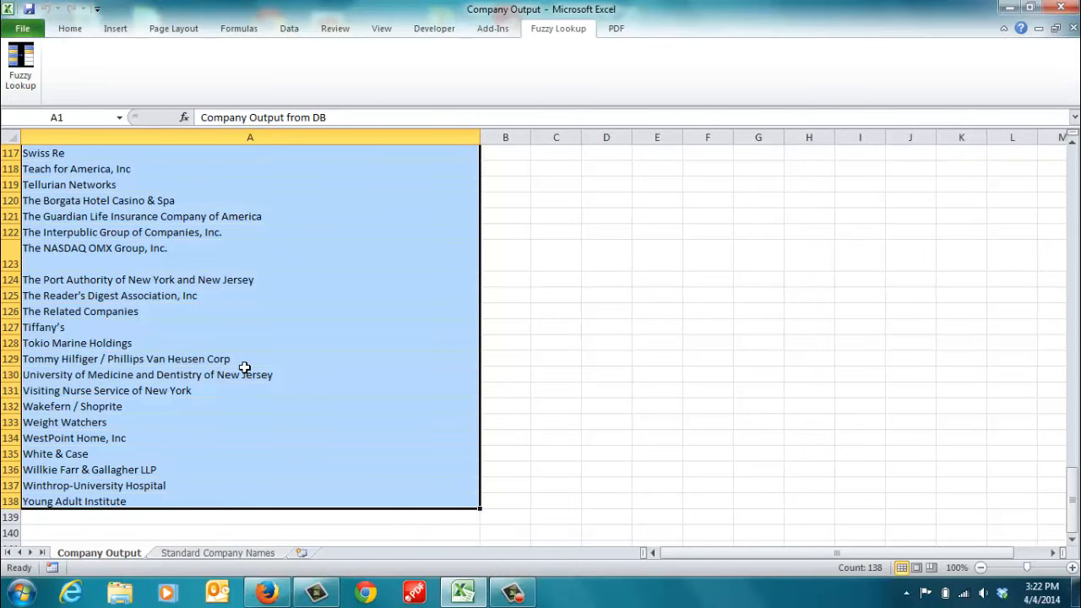
key("ctrl+t")
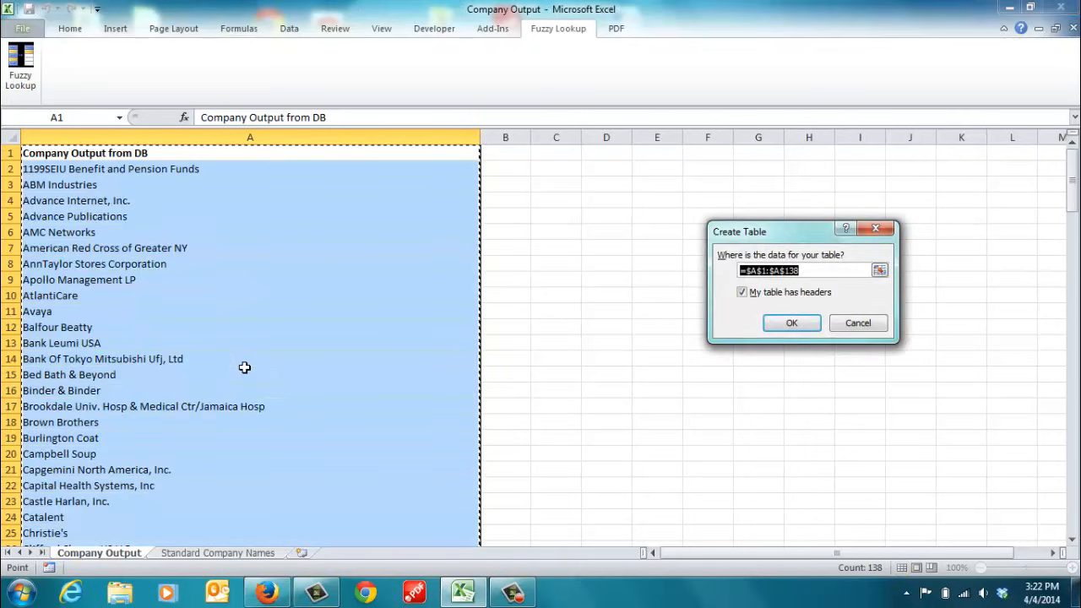
left_click(787, 323)
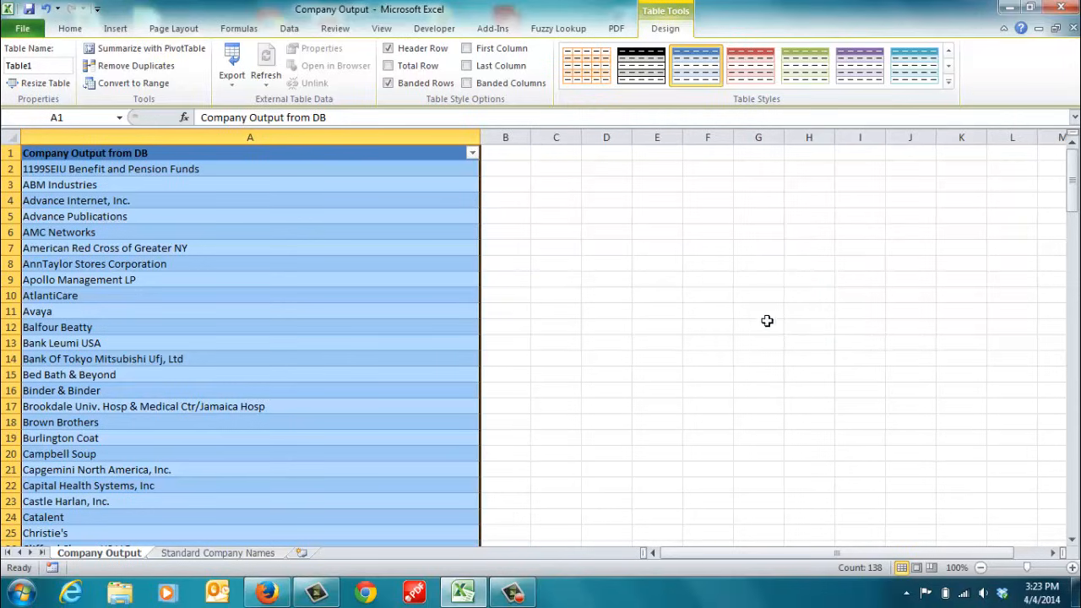
- Name the Company Output sheet's table Company_Output
left_click(42, 70)
type("C")
type("ompany_Output")
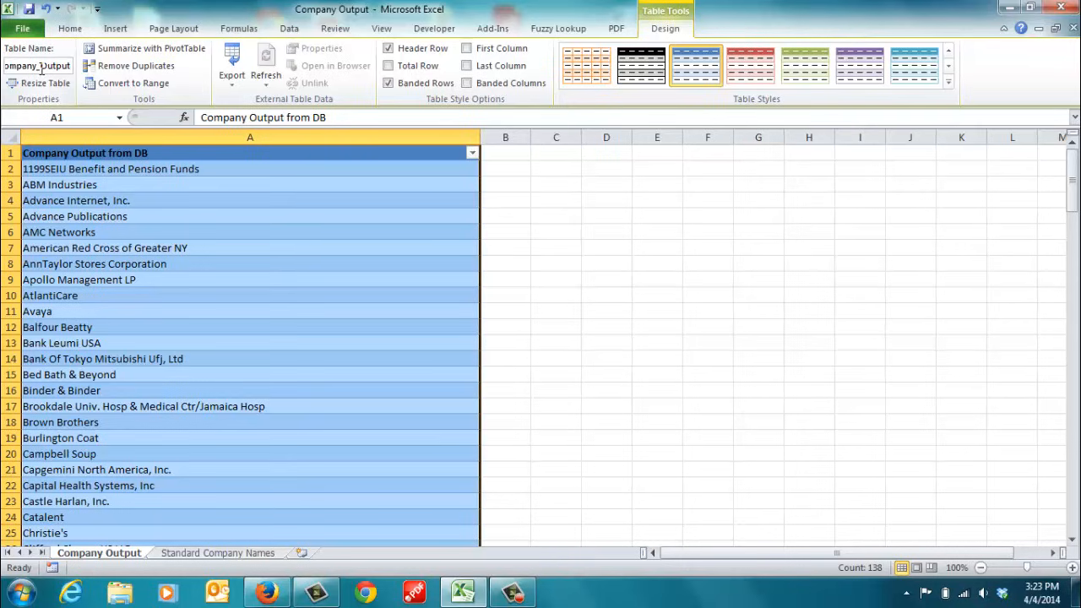
- Convert the range A1:C11008 on the Standard Company Names sheet into a table with headers
left_click(220, 552)
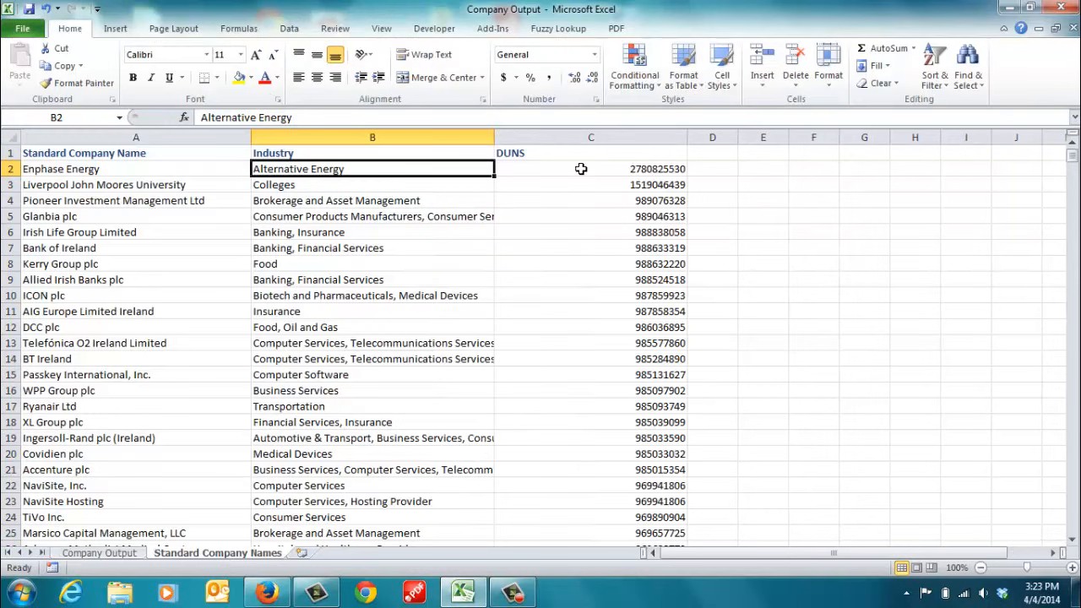
left_click(174, 158)
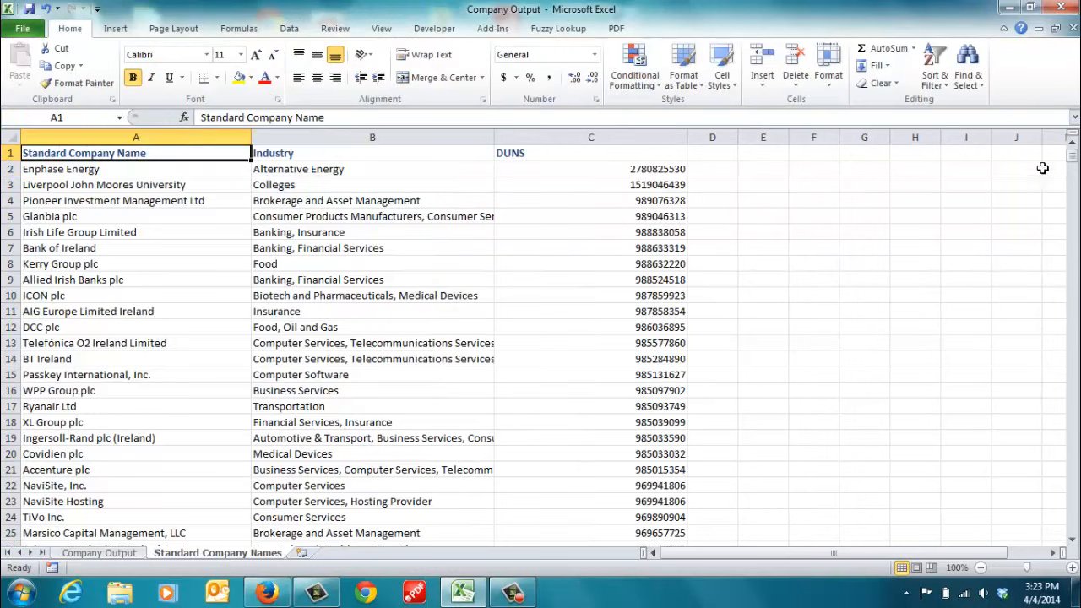
left_click_drag(1071, 159, 1063, 559)
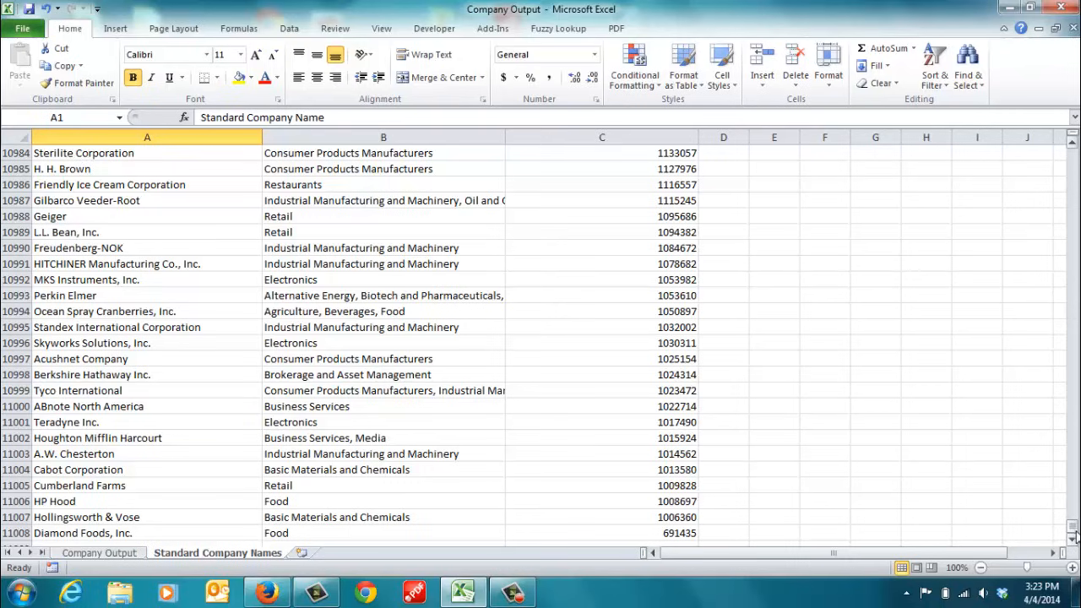
mouse_move(1071, 525)
left_mouse_down()
mouse_move(1066, 142)
mouse_move(1071, 526)
left_mouse_up()
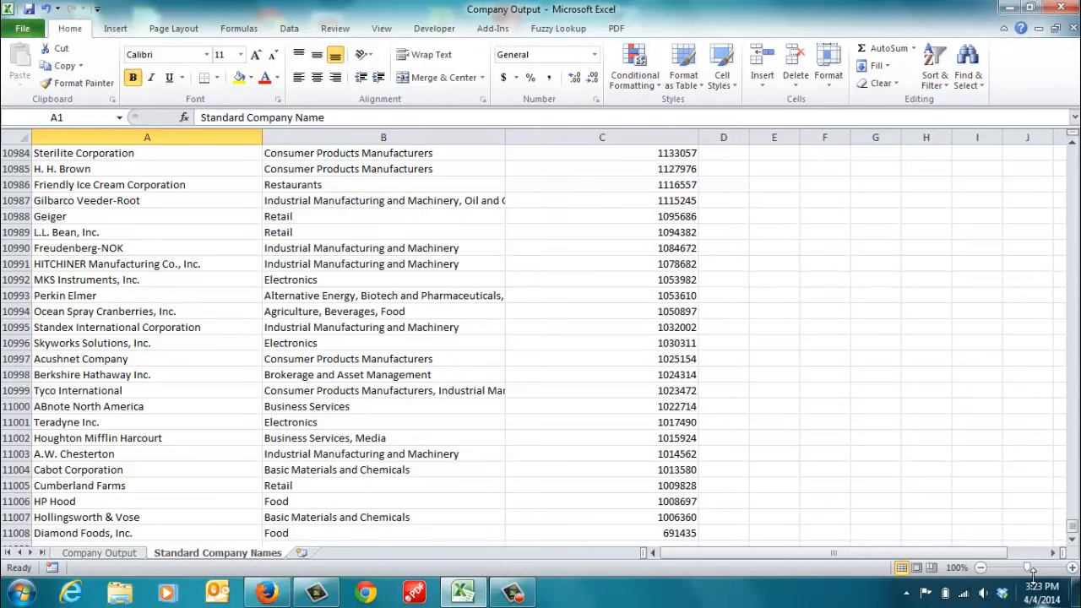
left_click(671, 532, "shift")
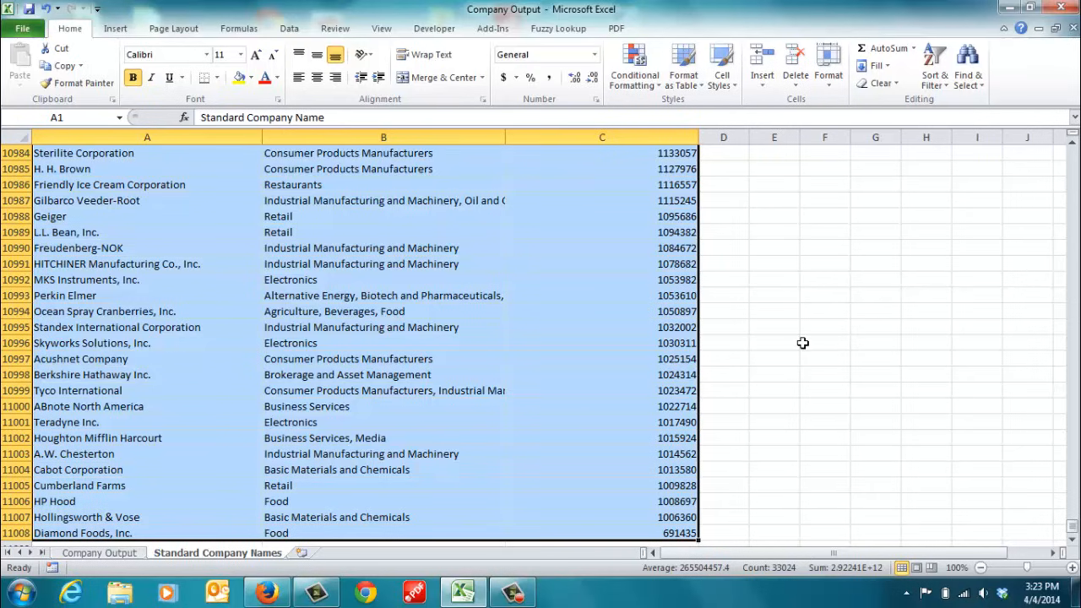
key("ctrl+t")
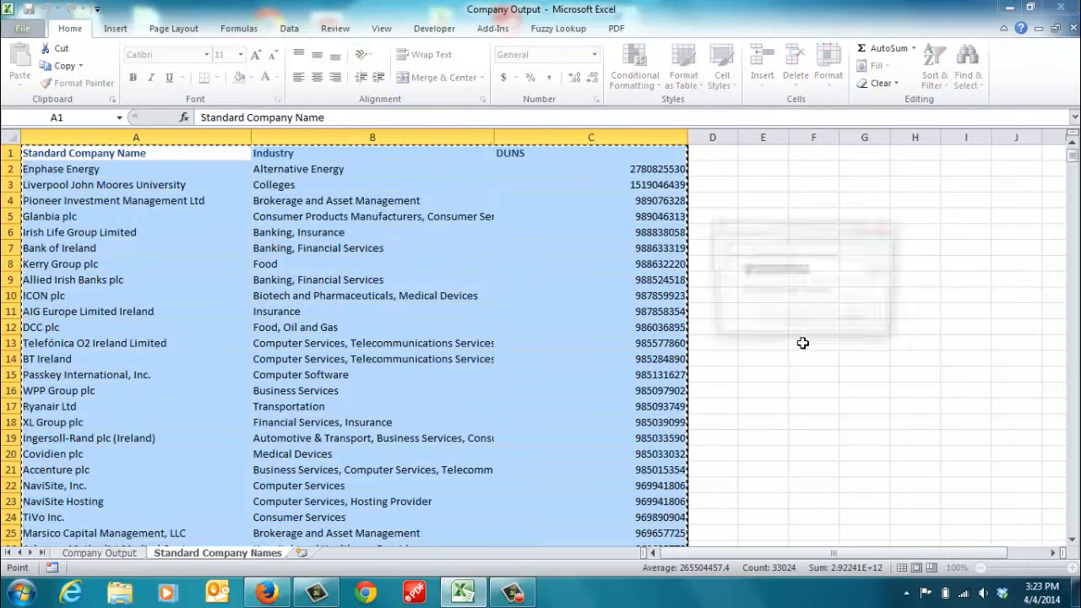
left_click(794, 323)
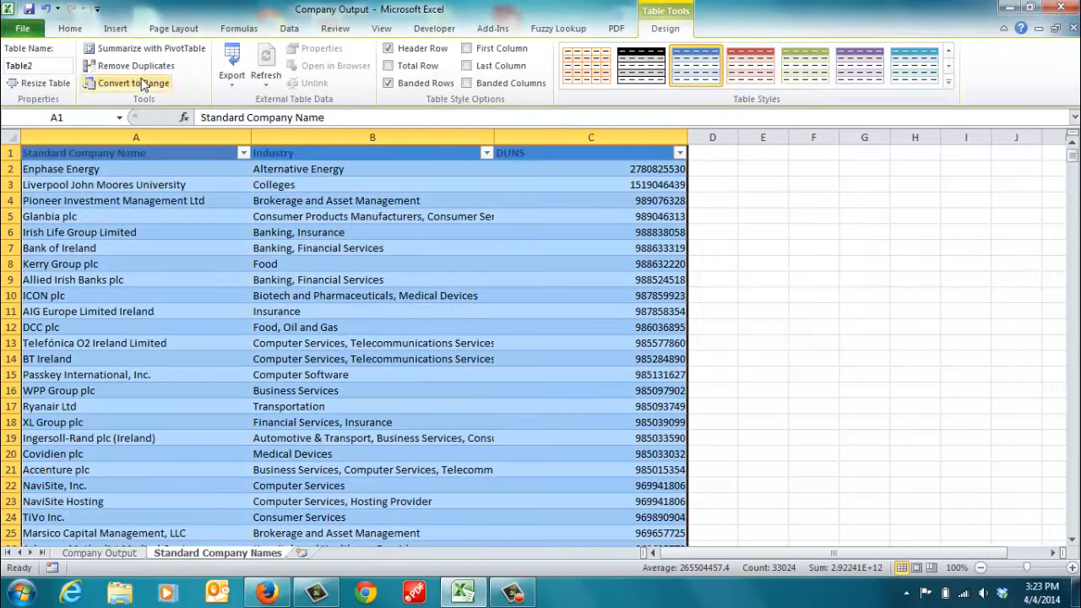
- Name the table of standard company names Standard_Companies
left_click(59, 64)
type("Stand")
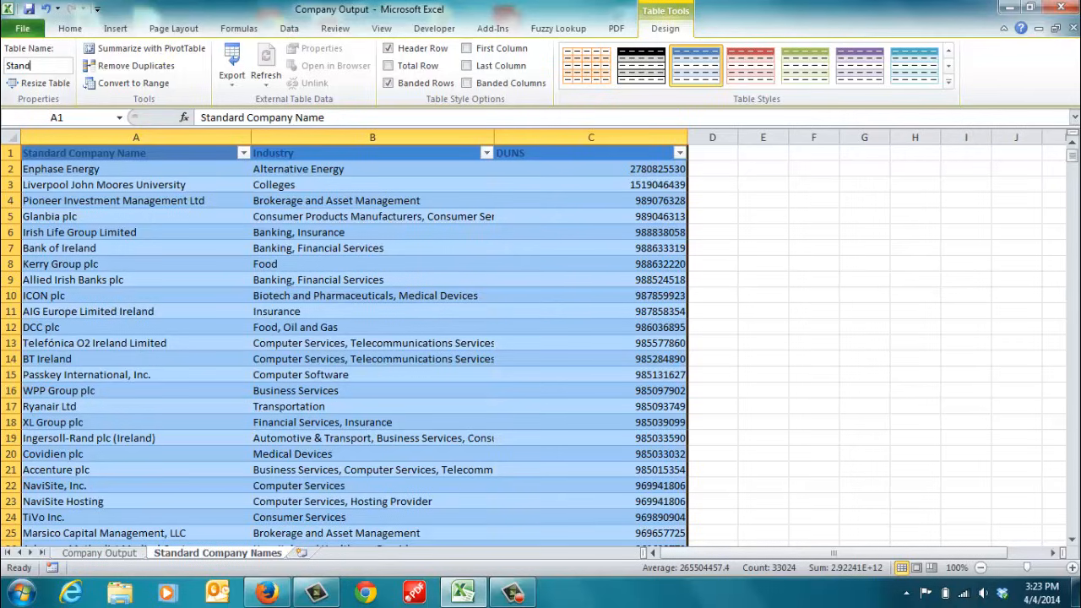
type("ard_Companies")
- Check the table names on the Company Output and Standard Company Names sheets
left_click(97, 554)
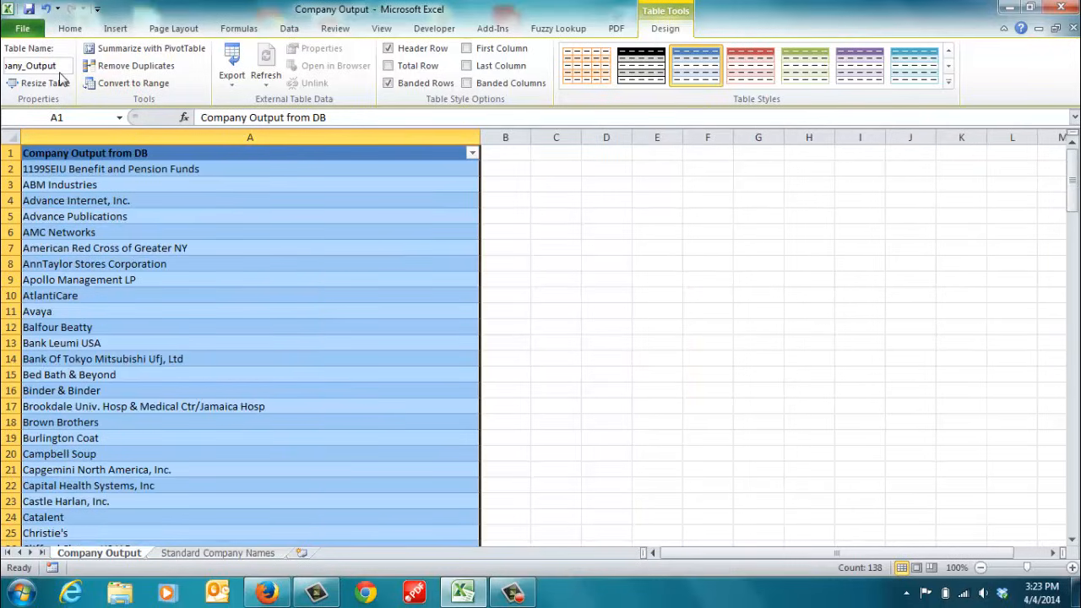
left_click(199, 554)
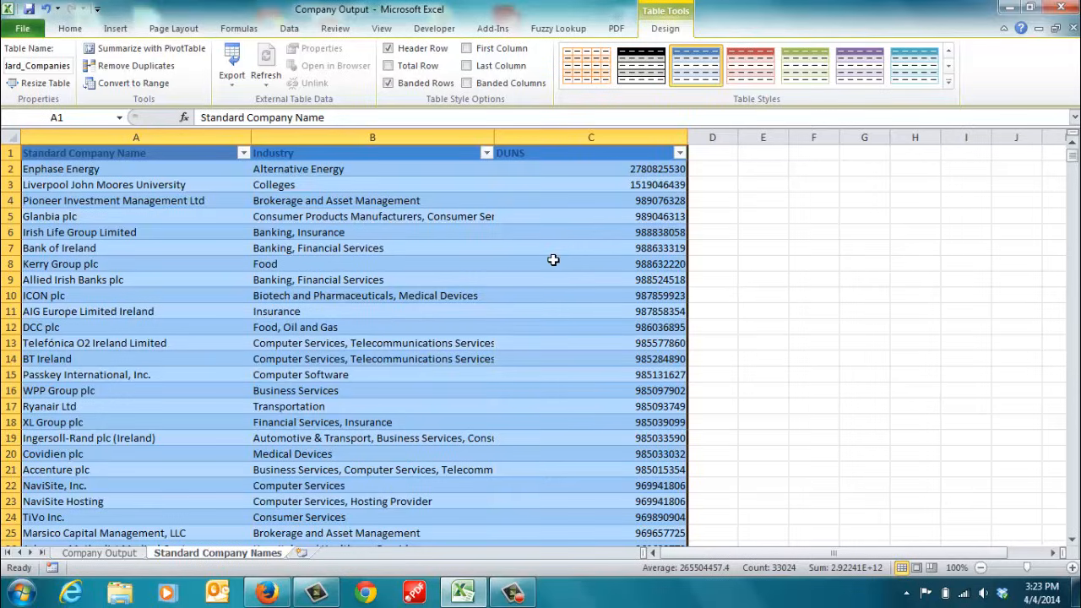
left_click(123, 555)
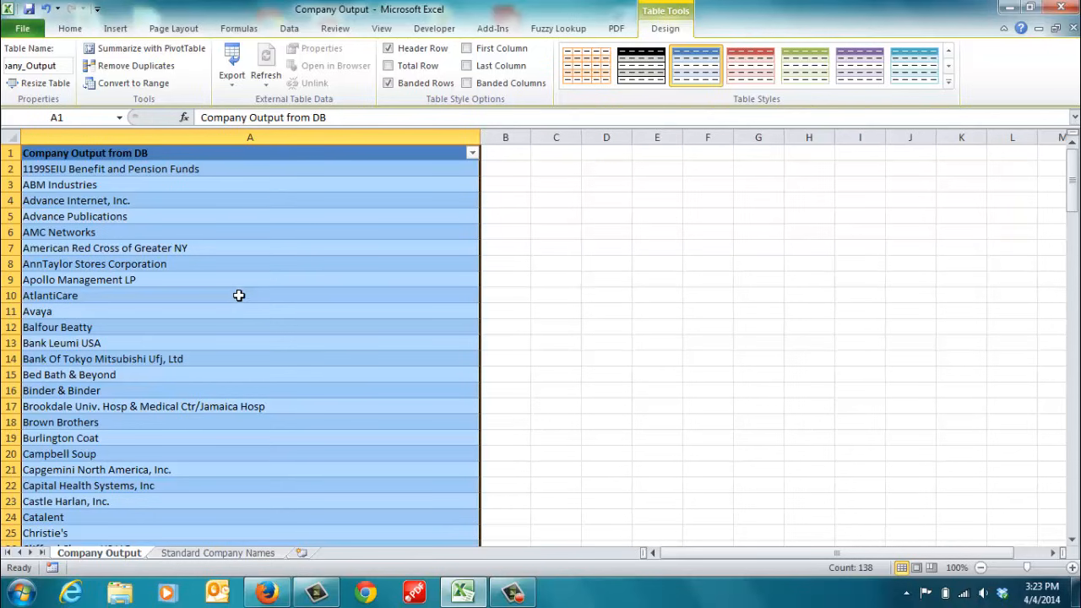
left_click(206, 554)
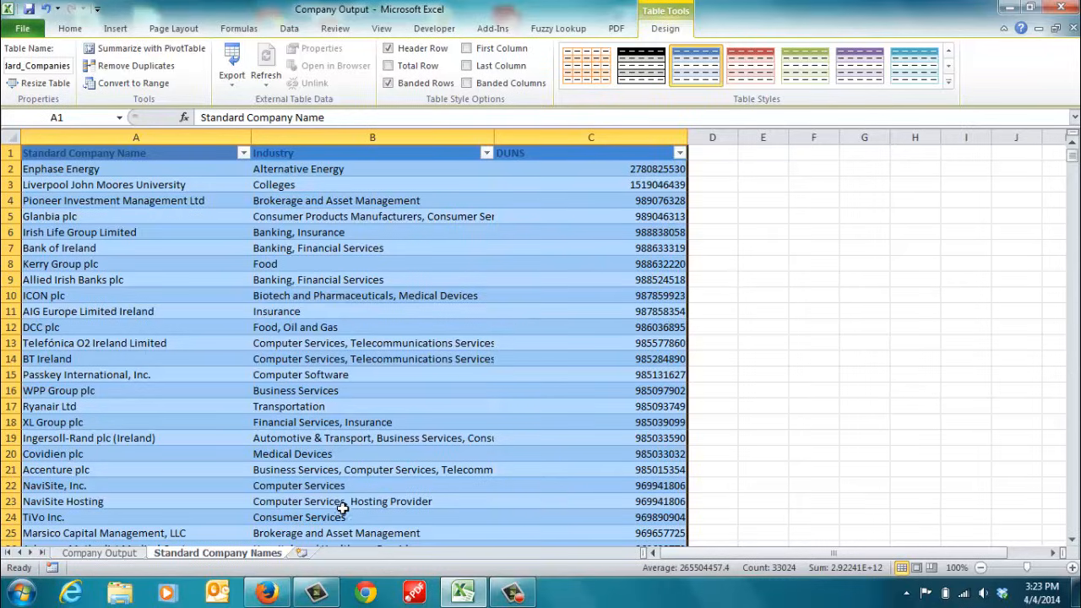
- Insert a new worksheet and start Fuzzy Lookup from its cell A1
left_click(304, 554)
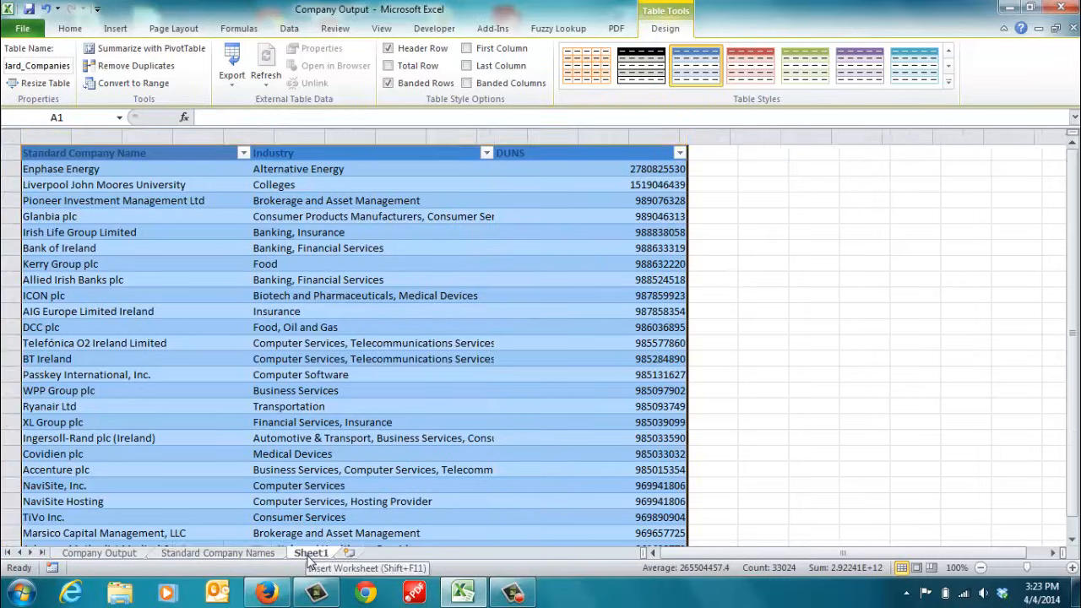
left_click(564, 29)
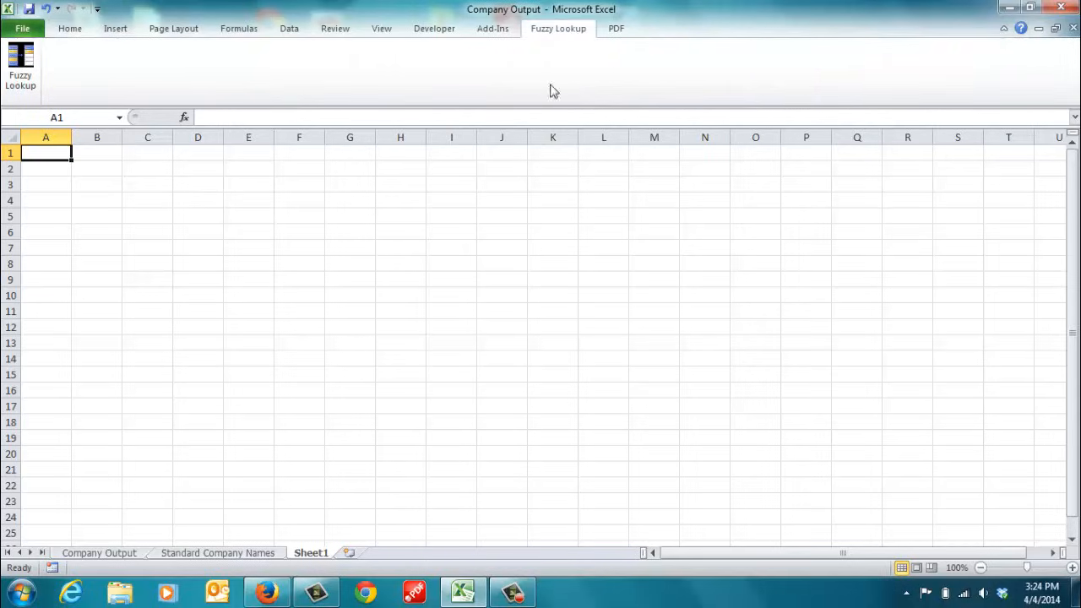
left_click(21, 66)
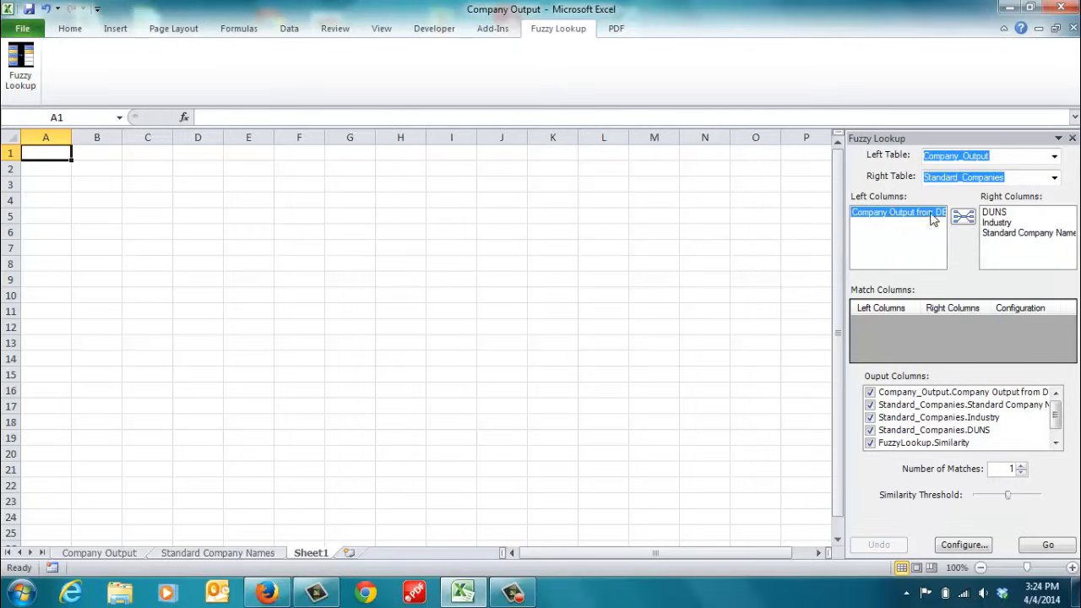
- Add a fuzzy match pairing the Company Output from DB column with the Standard Company Name column
left_click(1006, 235)
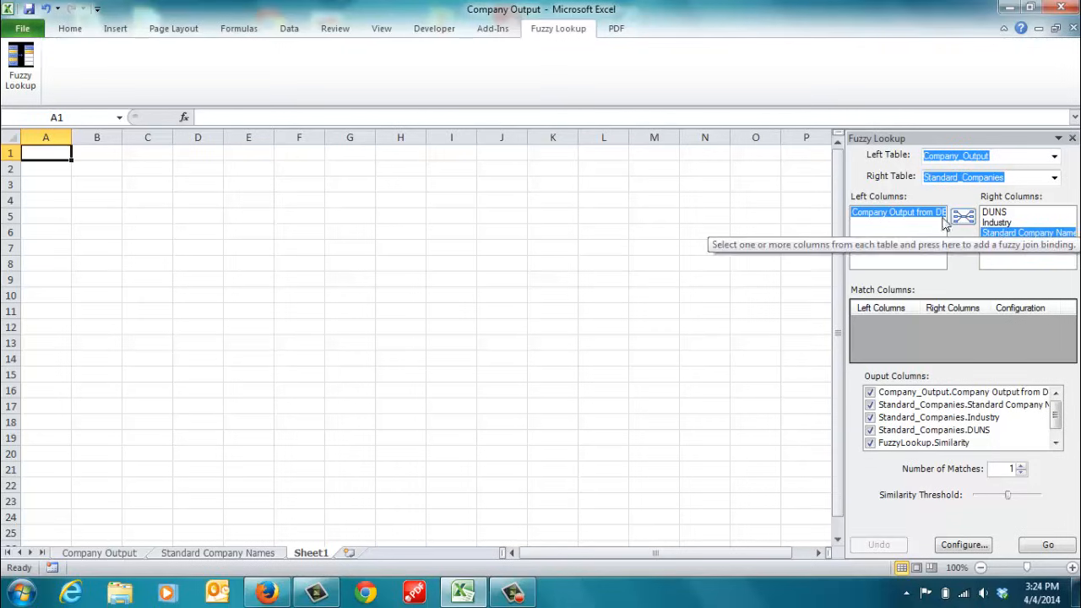
left_click(994, 223)
left_click(992, 215)
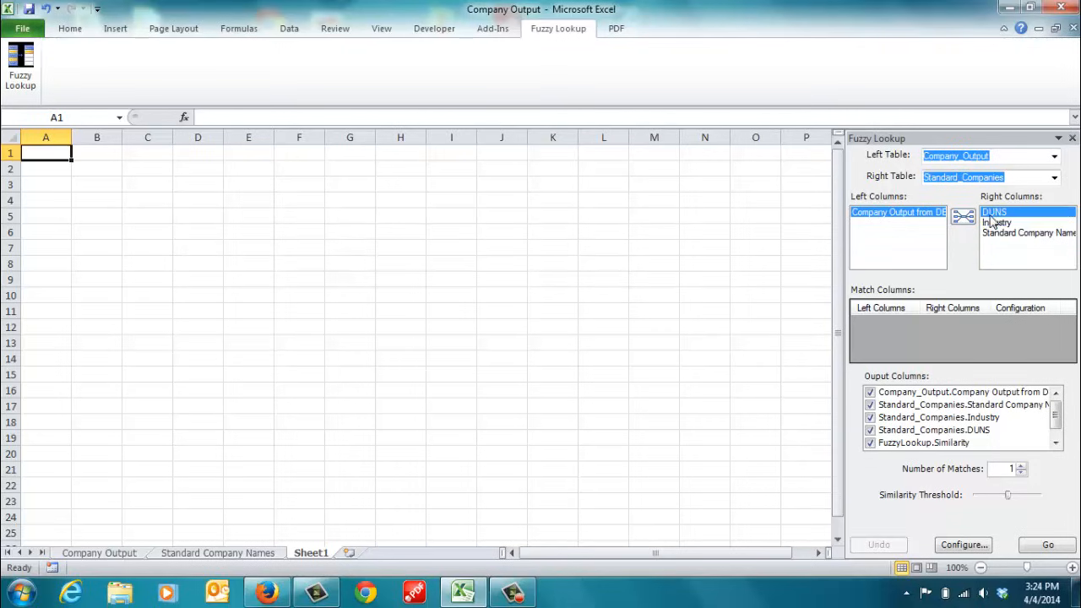
left_click(996, 233)
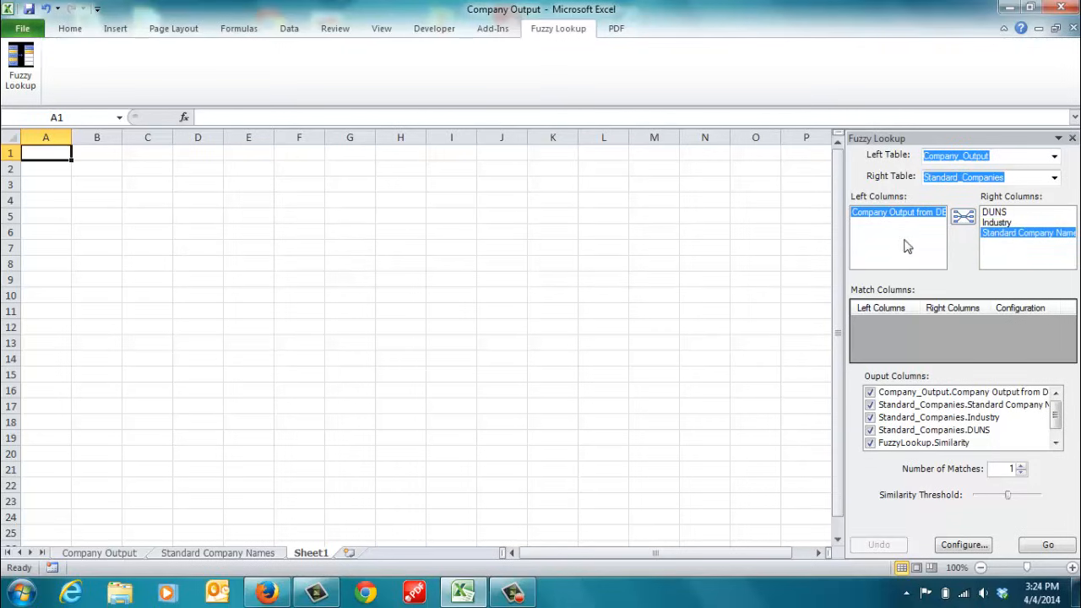
left_click(965, 221)
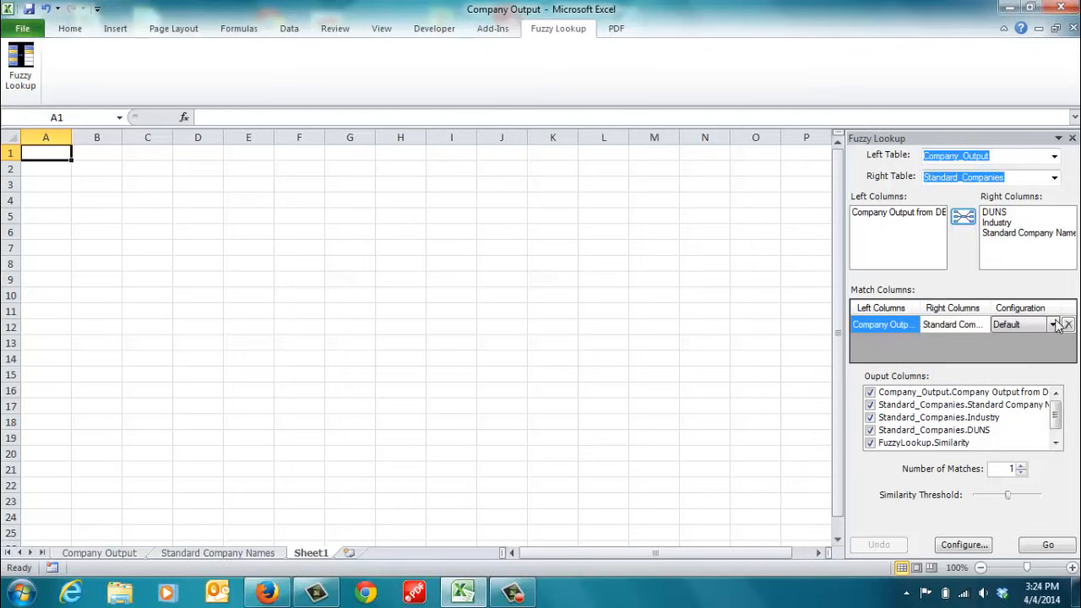
- Review the output columns offered for the fuzzy lookup, from the company output name to FuzzyLookup.SimilarityXml
scroll(1055, 415, "down", 1)
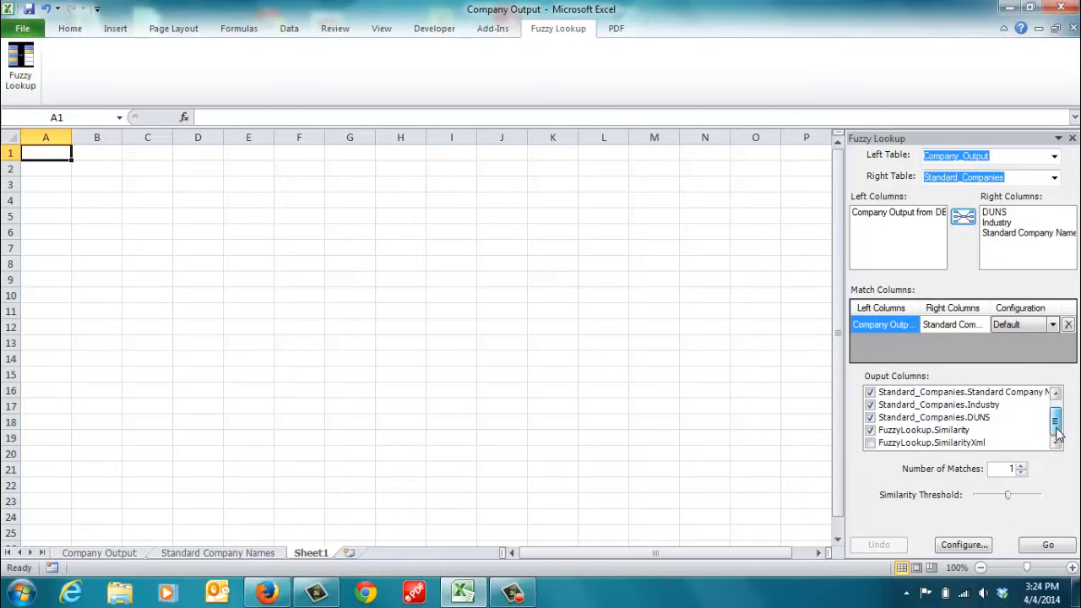
scroll(1055, 414, "up", 1)
left_click(870, 393)
left_click(870, 392)
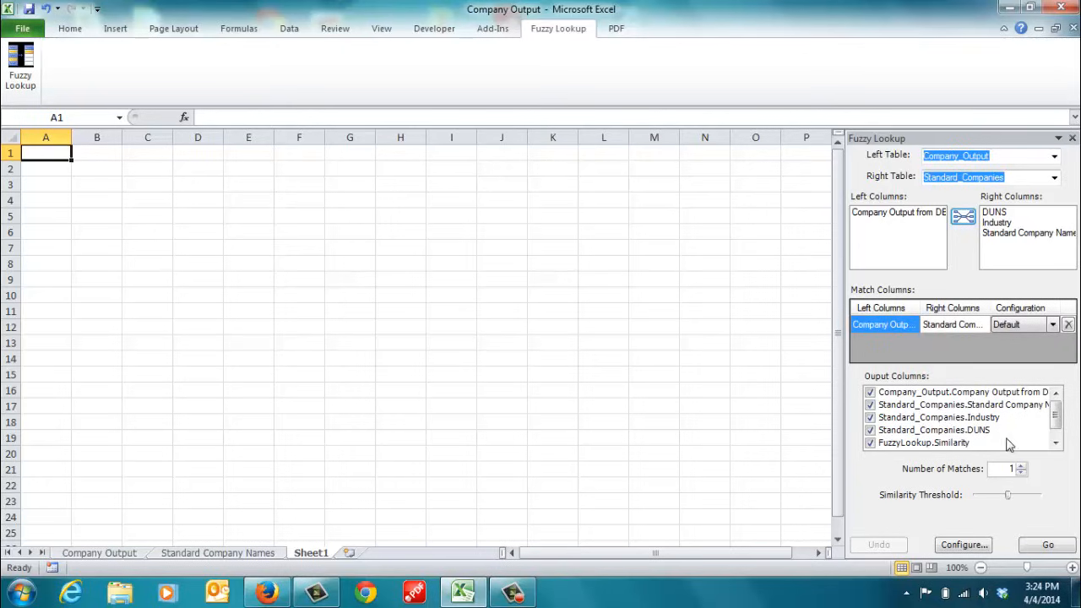
left_click(1055, 443)
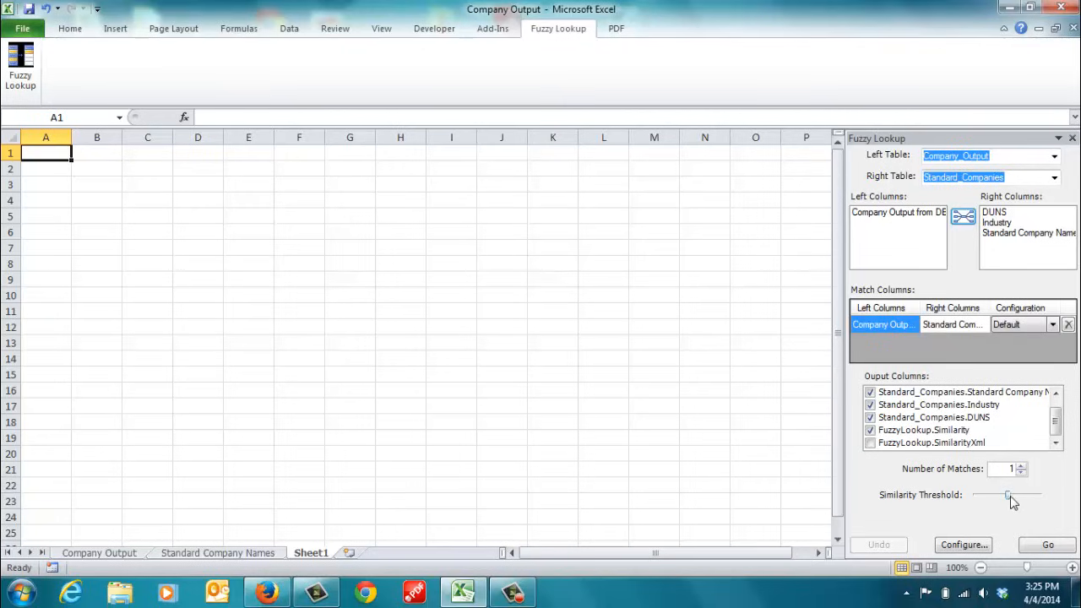
- Raise the similarity threshold well above its midpoint and run the fuzzy lookup into the new worksheet
left_click_drag(1009, 495, 1051, 498)
left_click_drag(1040, 496, 1033, 500)
left_click_drag(1034, 500, 1034, 500)
left_click(1048, 547)
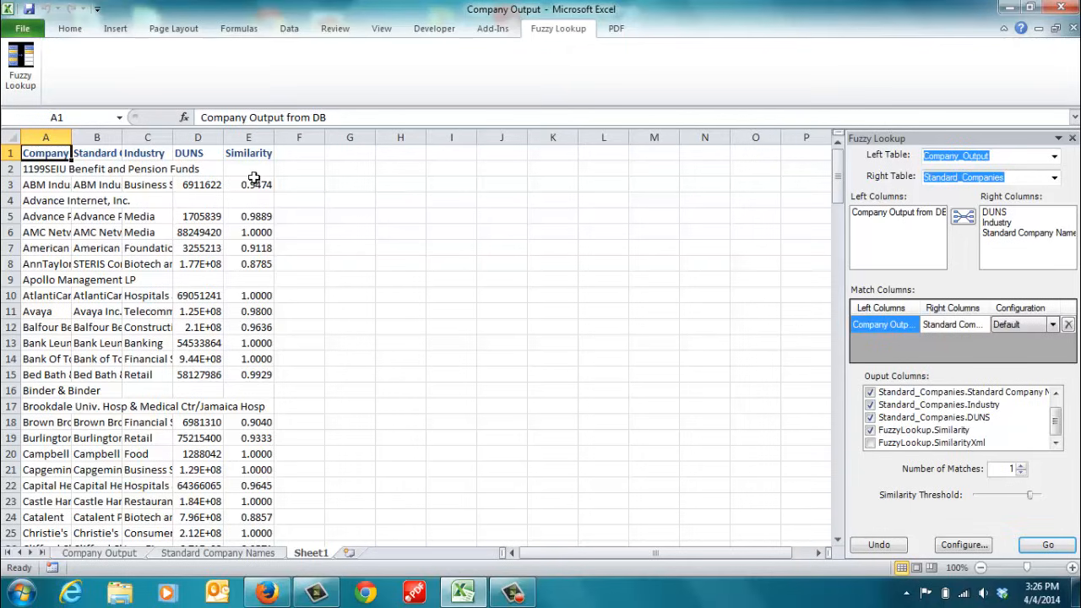
left_click(385, 205)
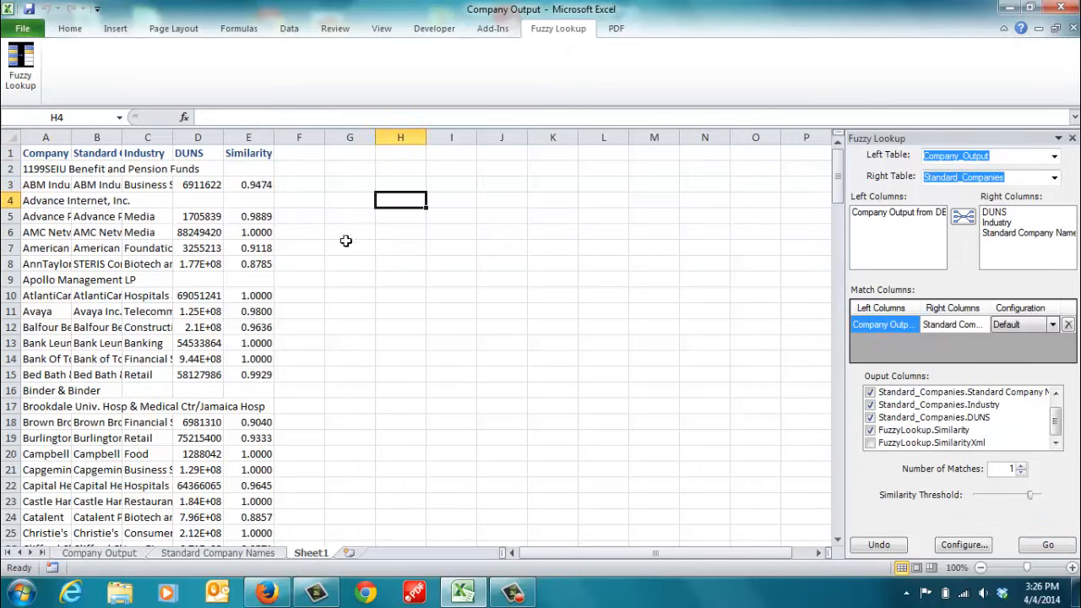
- Close the Fuzzy Lookup pane and widen columns A through D of the results sheet to show their contents
left_click(1072, 138)
left_click(654, 263)
left_click_drag(72, 138, 748, 137)
left_click(68, 153)
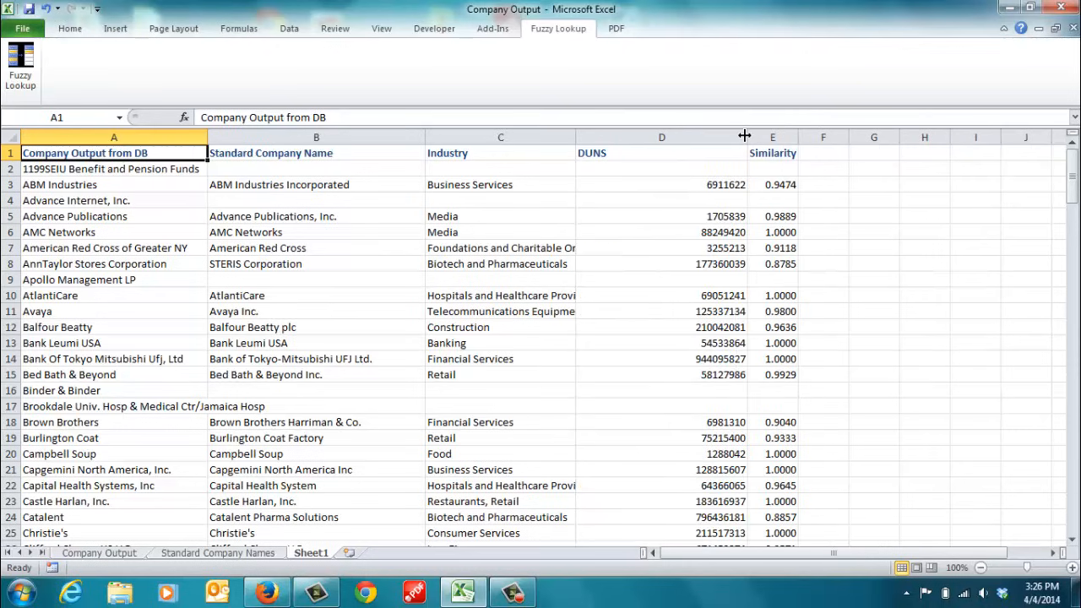
- Sort the fuzzy lookup results by Similarity values from Largest to Smallest
left_click(767, 168)
left_click(288, 28)
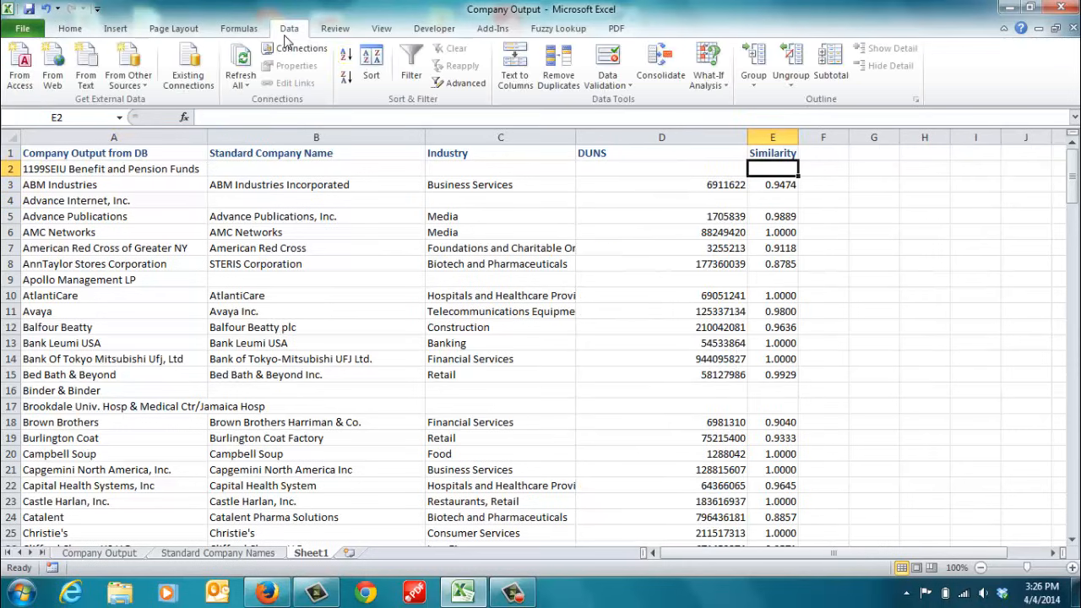
left_click(371, 65)
left_click(714, 260)
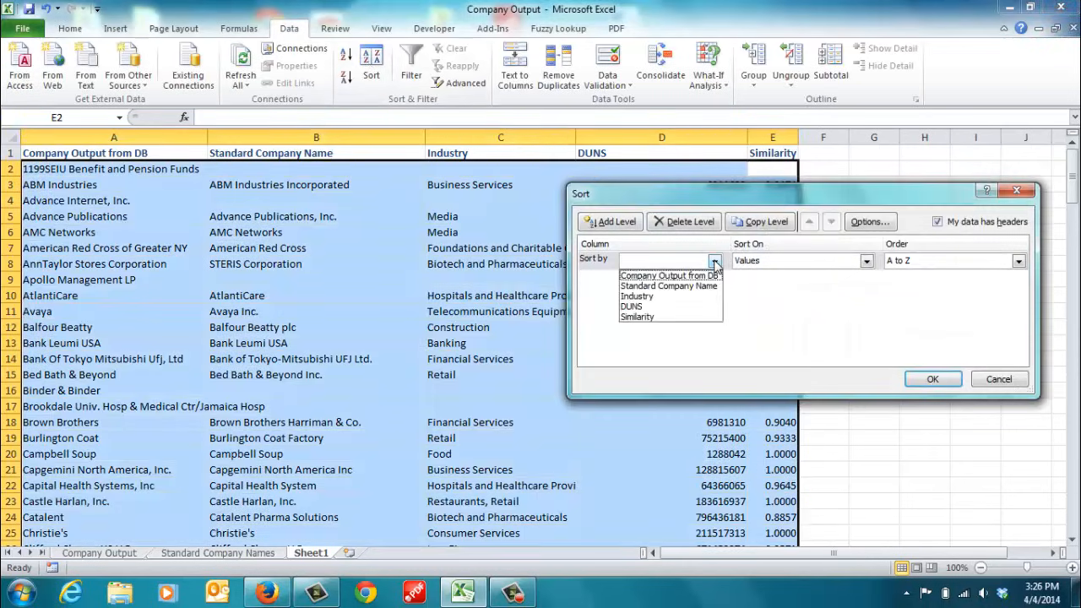
left_click(667, 322)
left_click(942, 261)
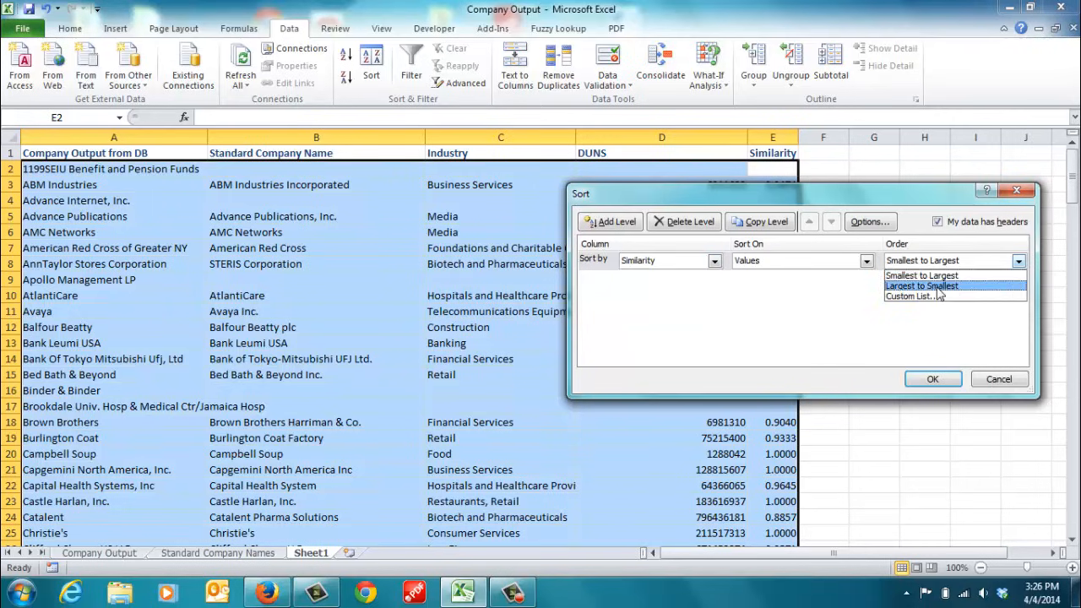
left_click(929, 286)
left_click(933, 379)
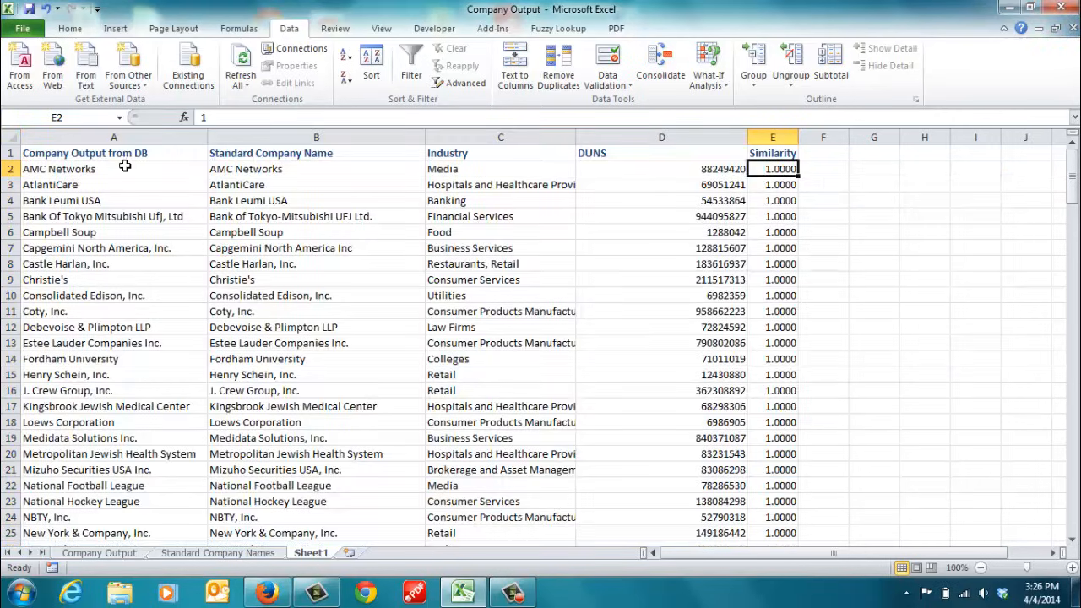
- Compare database names with standard names in the AMC Networks, Bed Bath & Beyond, Random House and Coach rows
left_click_drag(77, 170, 754, 172)
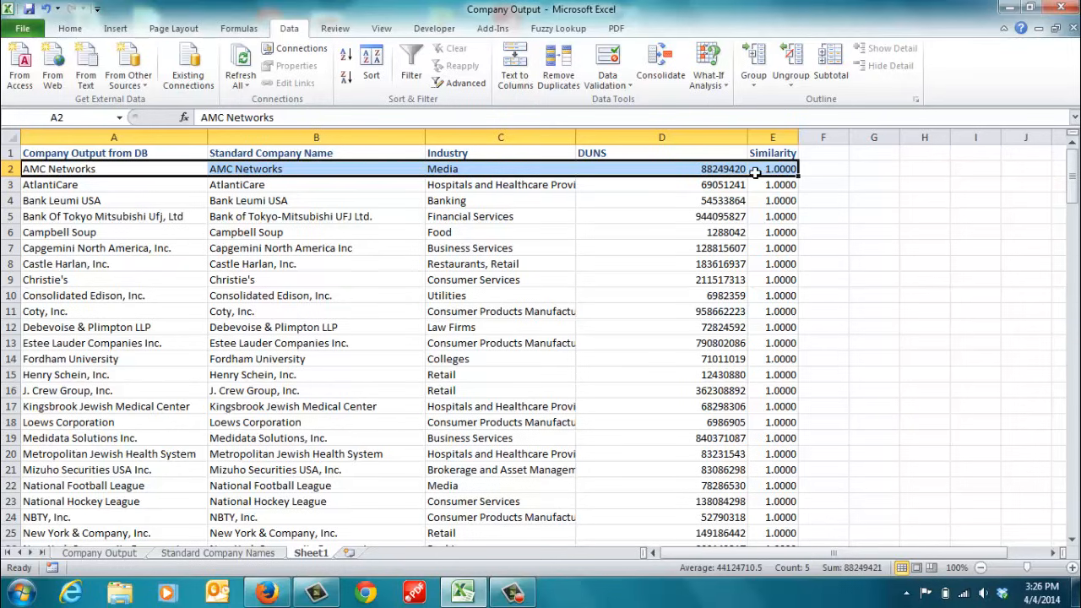
left_click(776, 252)
scroll(523, 338, "down", 14)
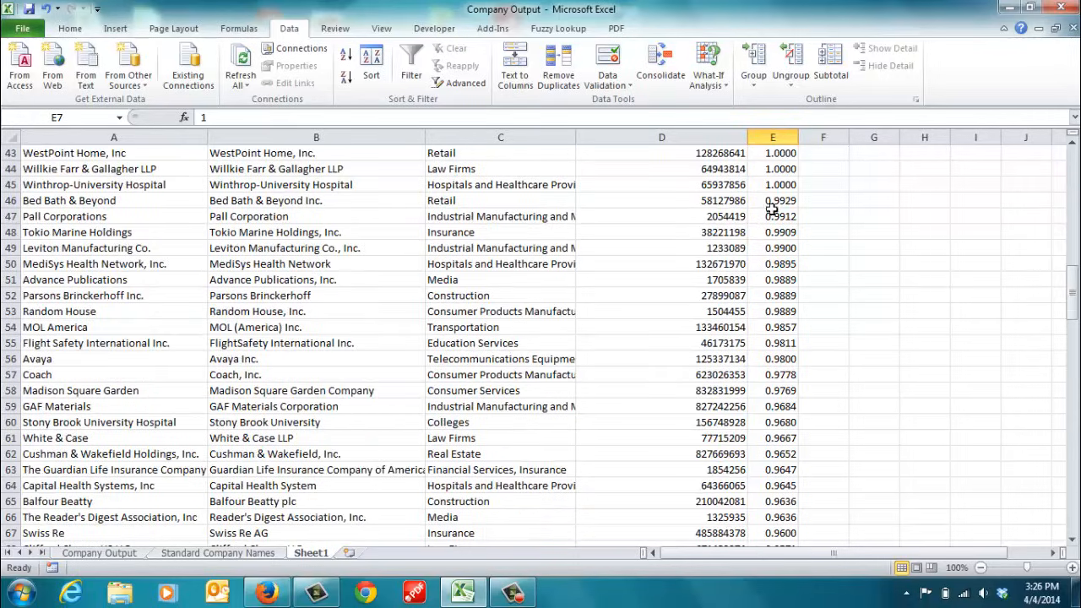
left_click_drag(774, 201, 169, 197)
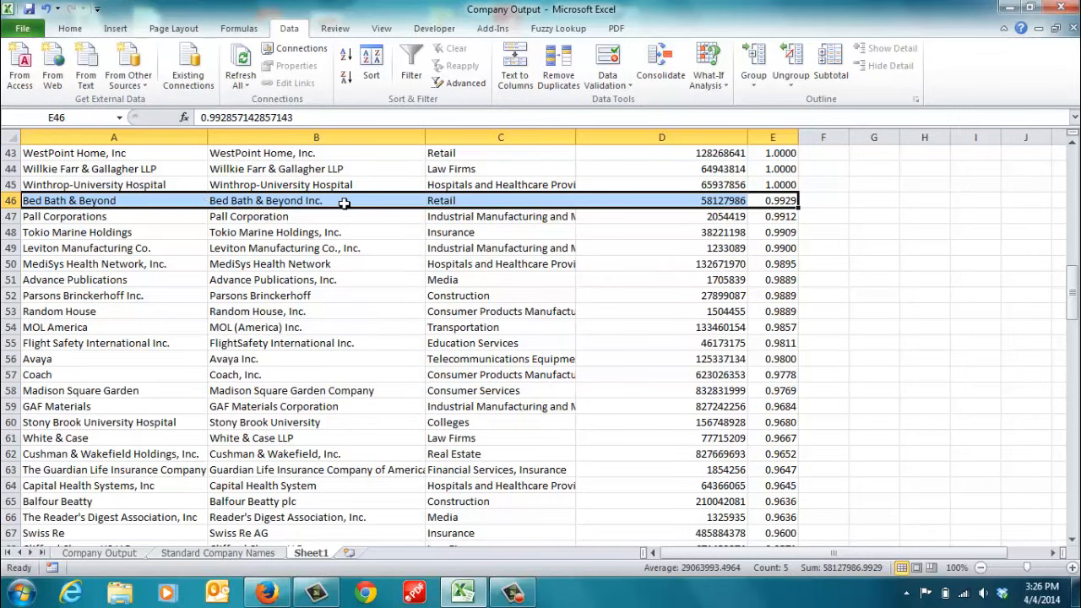
left_click(130, 201)
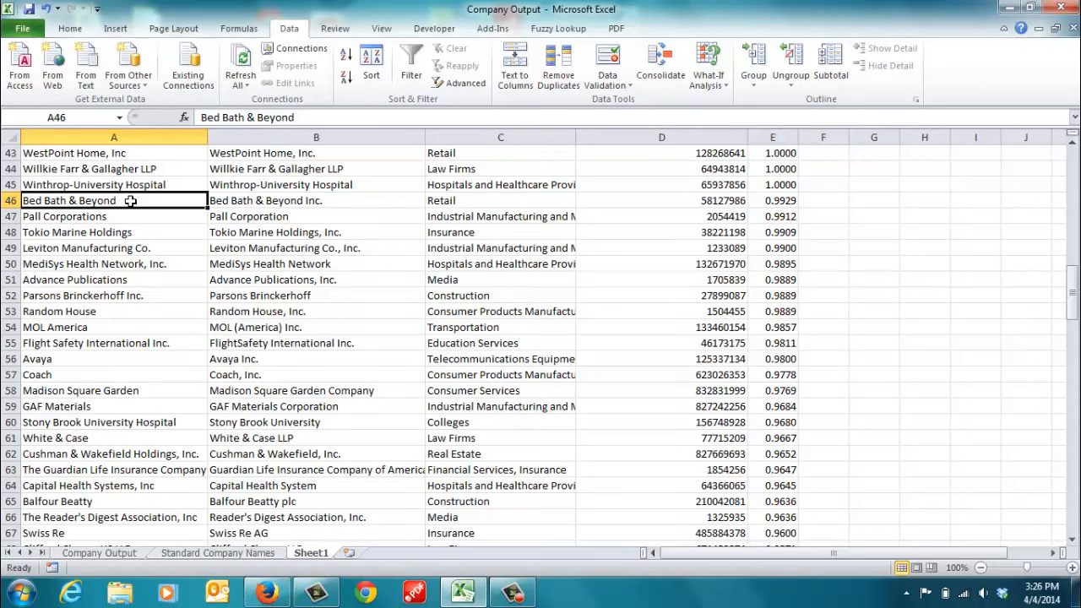
left_click(661, 201)
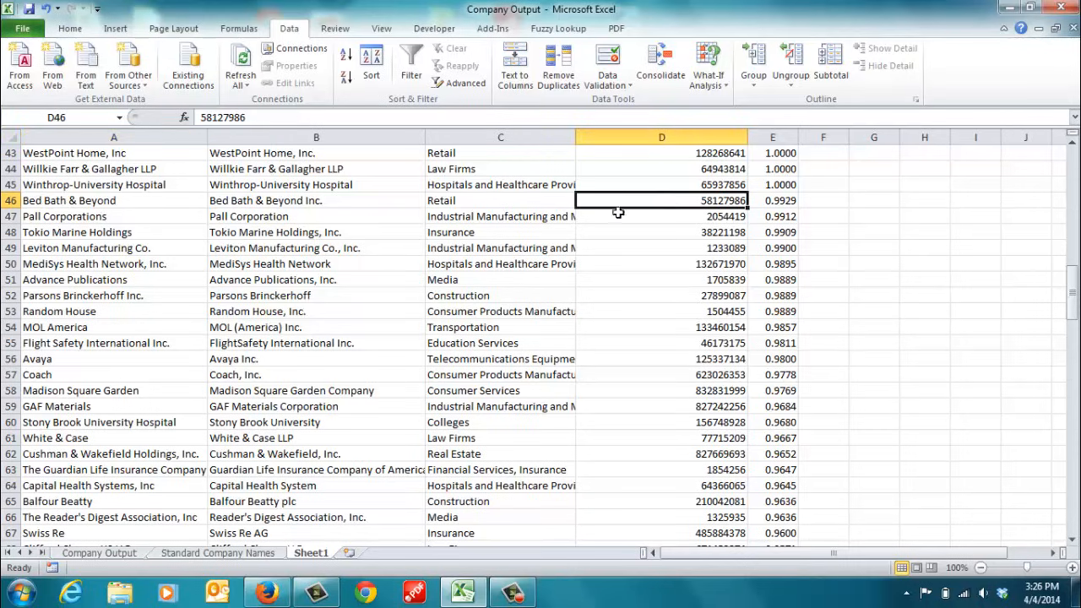
left_click(479, 201)
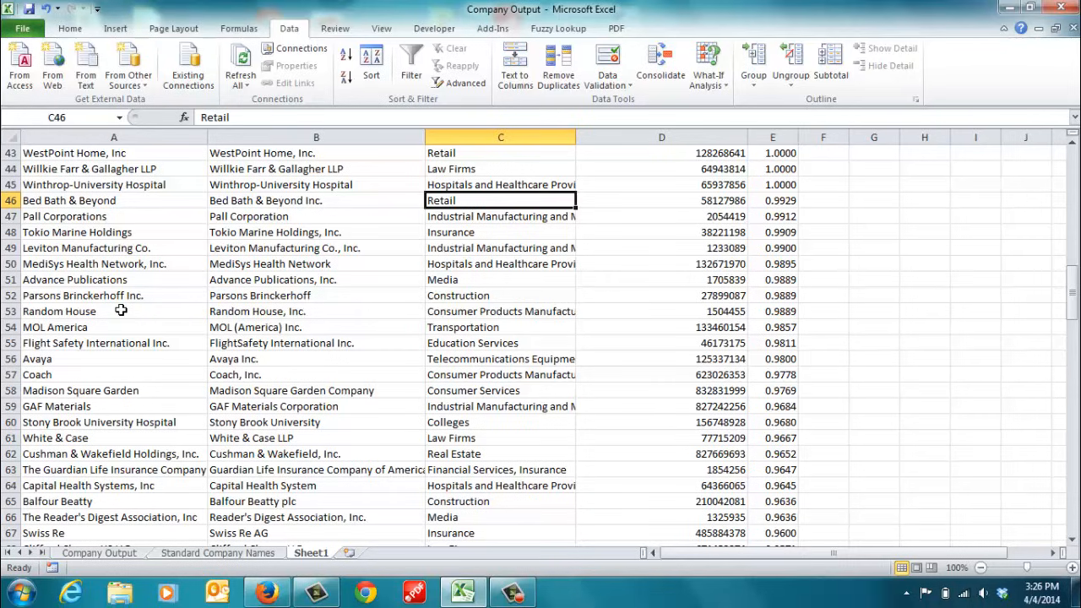
left_click(121, 311)
left_click(246, 309)
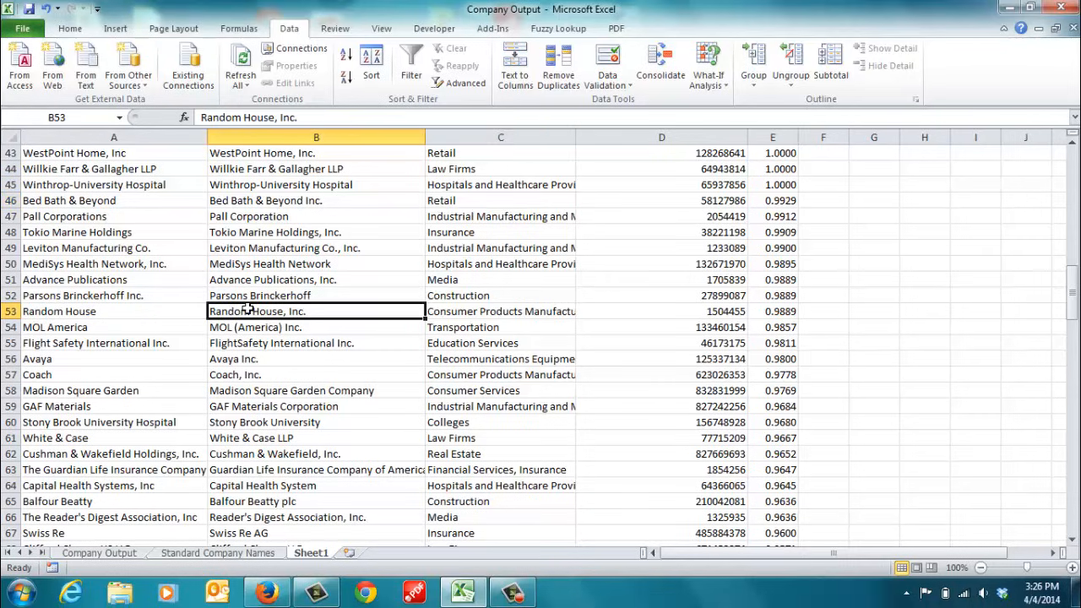
left_click(133, 372)
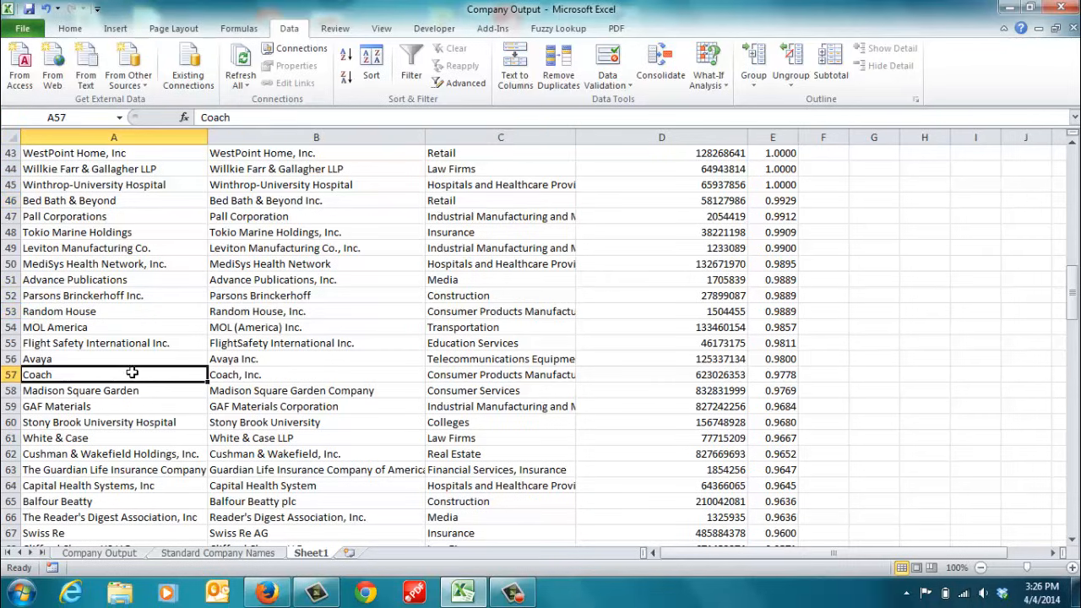
left_click(233, 372)
scroll(363, 386, "down", 1)
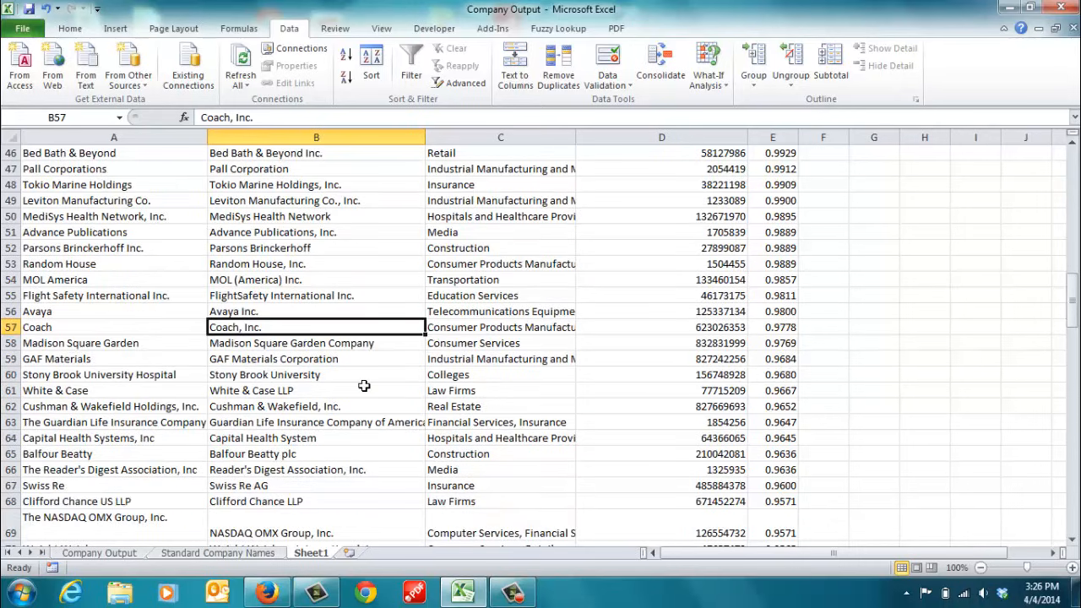
- Shade rows 94 to 139, starting with the first company without a match, with a dark gray fill
scroll(516, 379, "down", 14)
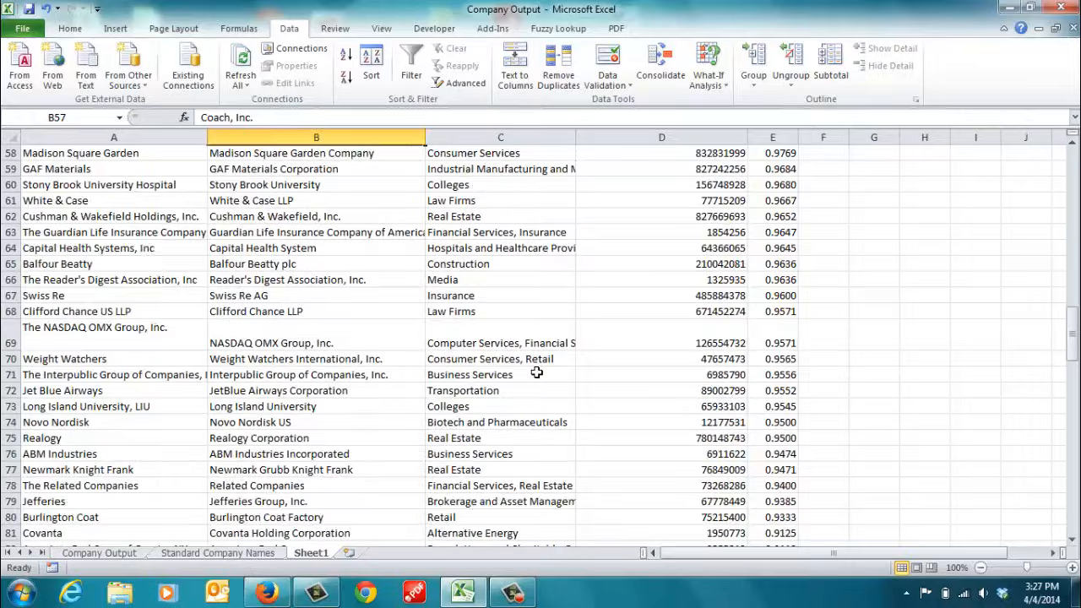
scroll(362, 405, "down", 8)
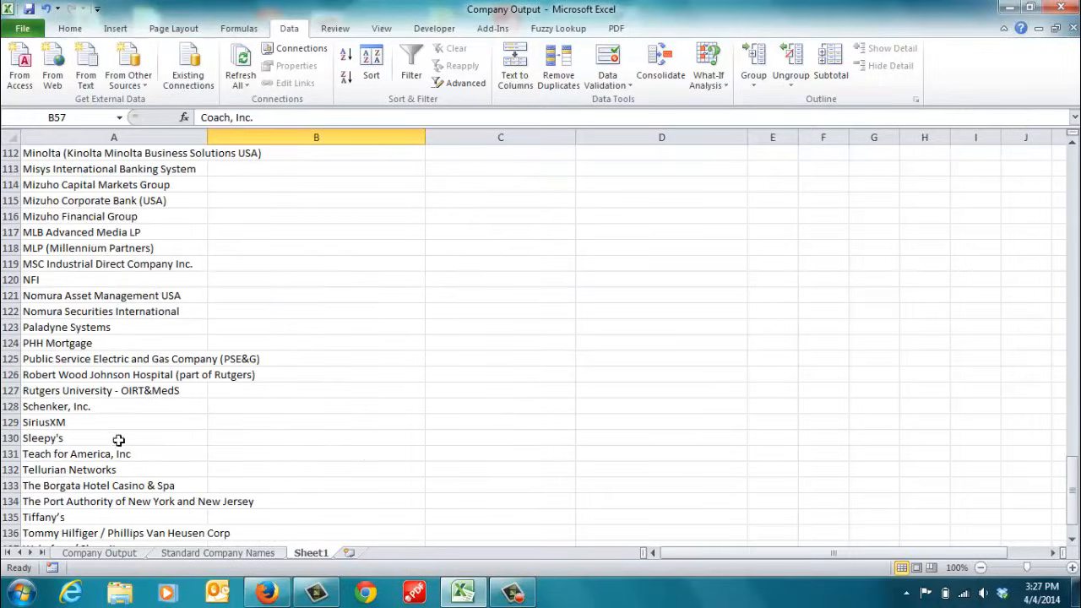
scroll(93, 477, "down", 5)
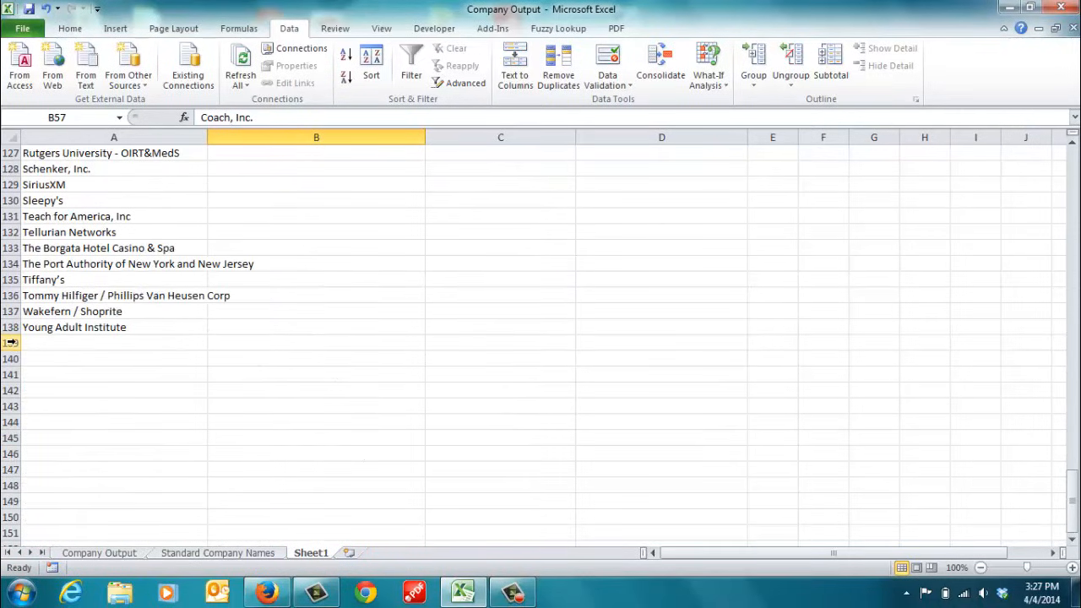
left_click_drag(11, 342, 135, 331)
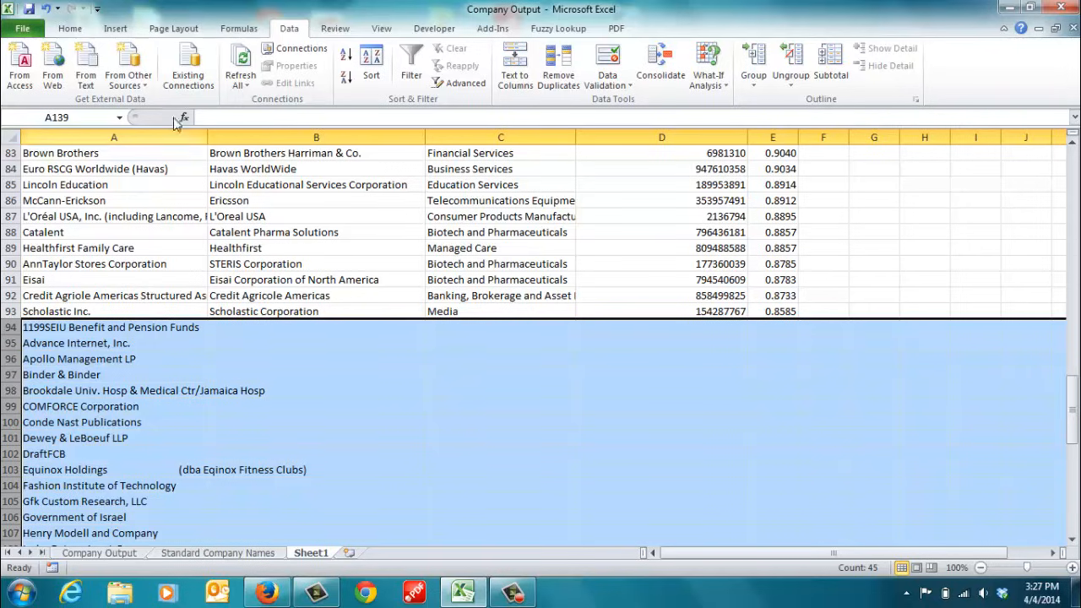
left_click(71, 28)
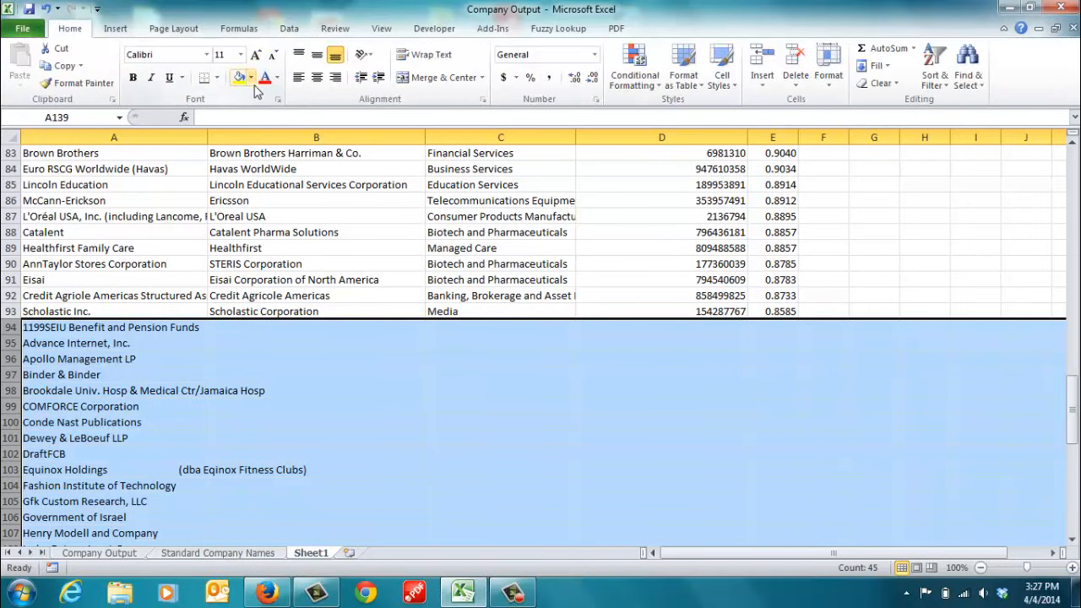
left_click(250, 78)
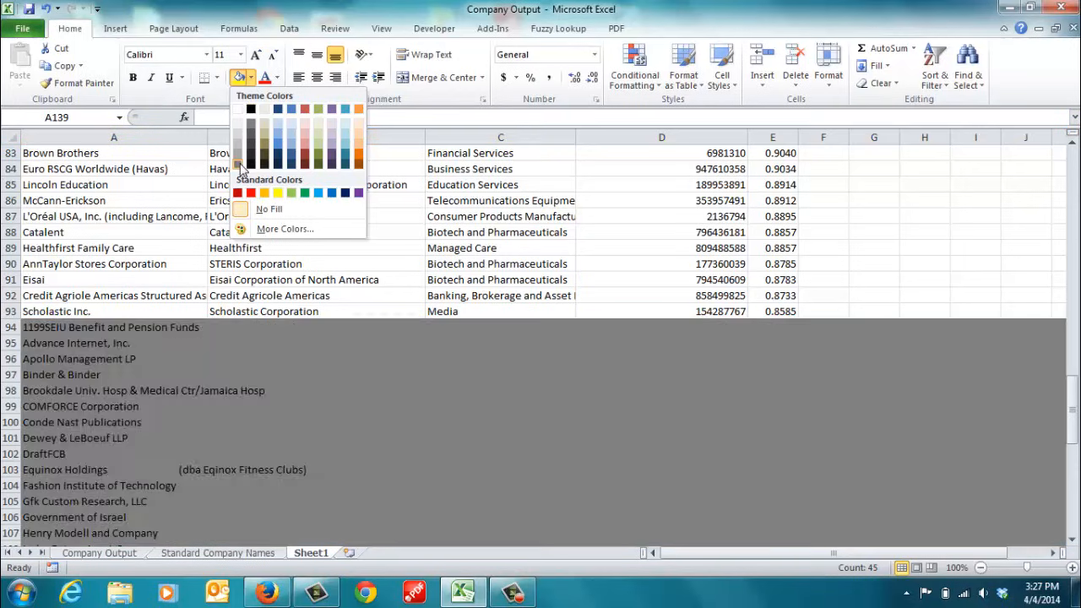
left_click(243, 166)
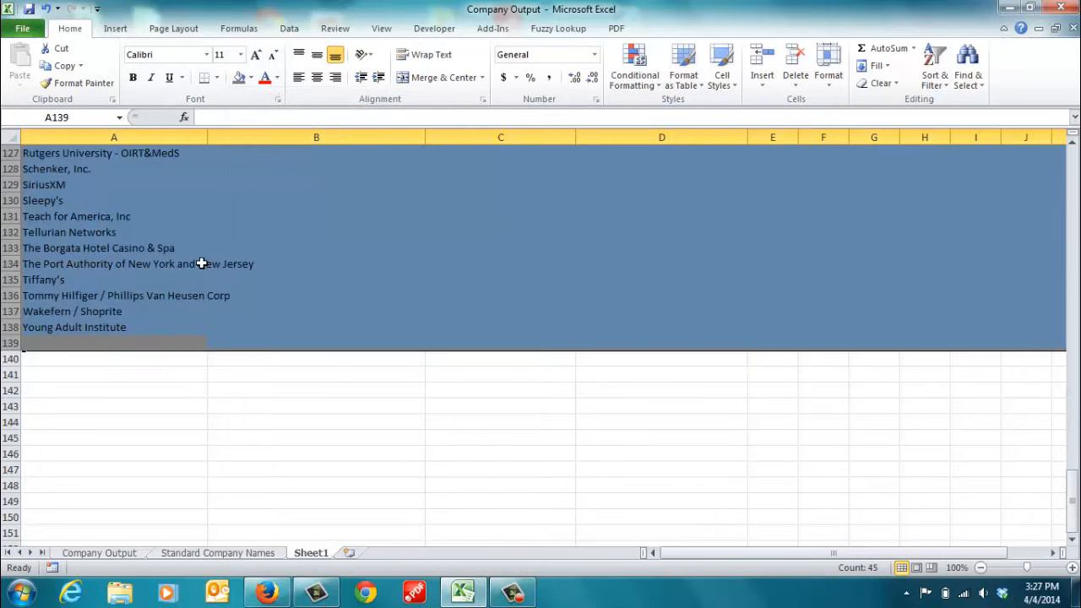
- Review the matched rows above the shaded block, including the Company Output from DB, Standard Company Name and DUNS columns
scroll(231, 279, "up", 15)
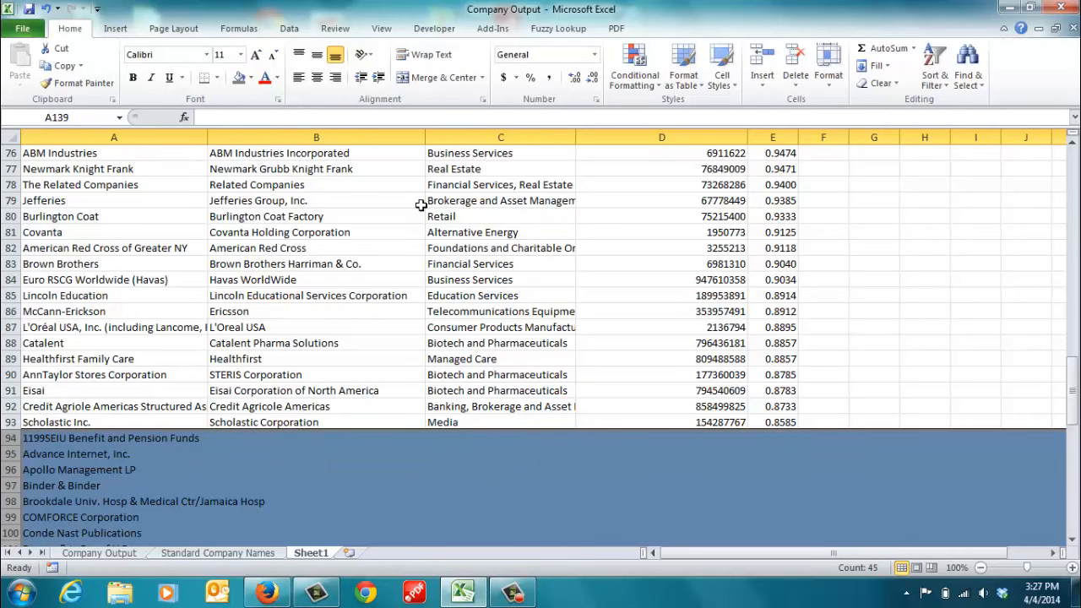
scroll(787, 303, "up", 4)
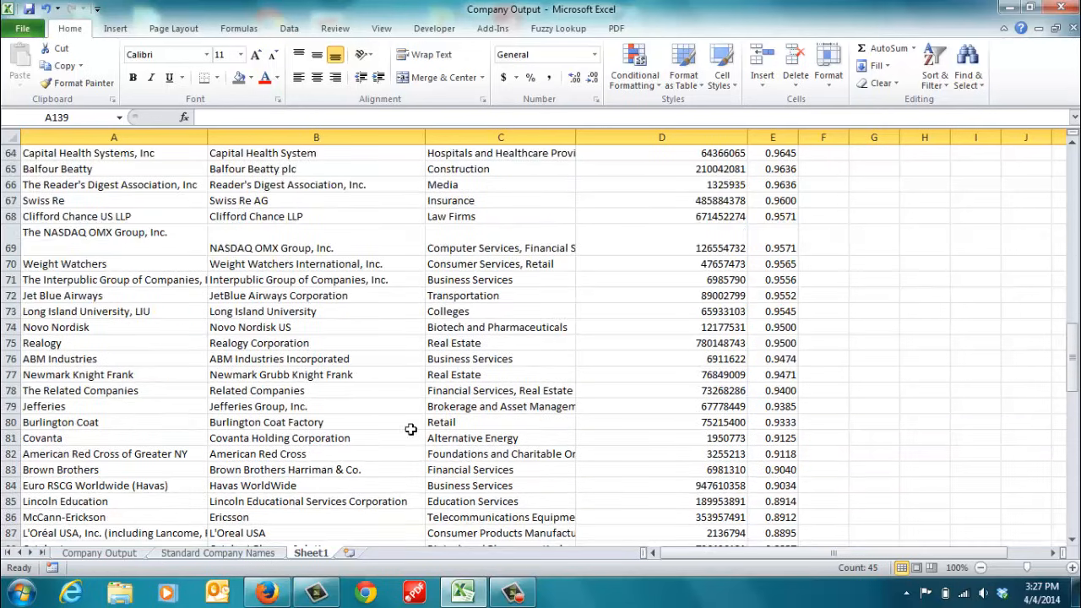
scroll(770, 363, "up", 20)
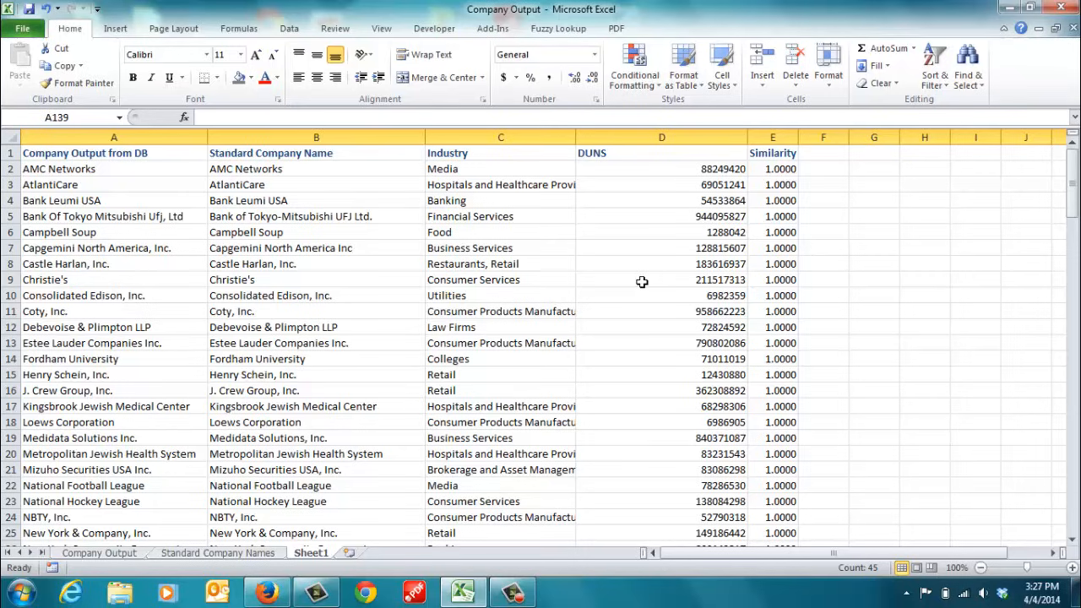
left_click_drag(59, 154, 64, 312)
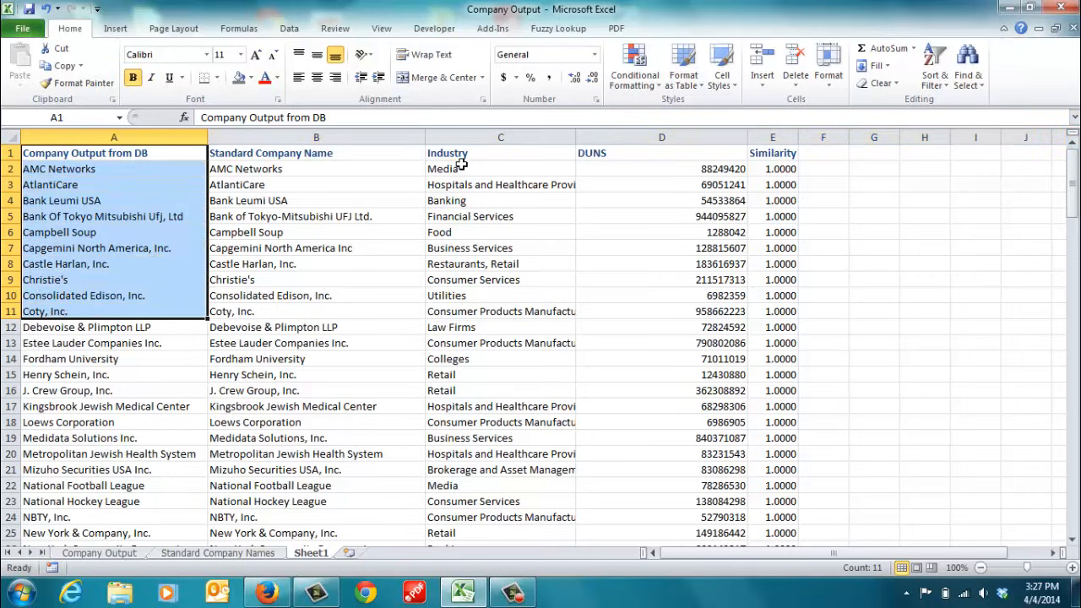
left_click_drag(380, 151, 397, 312)
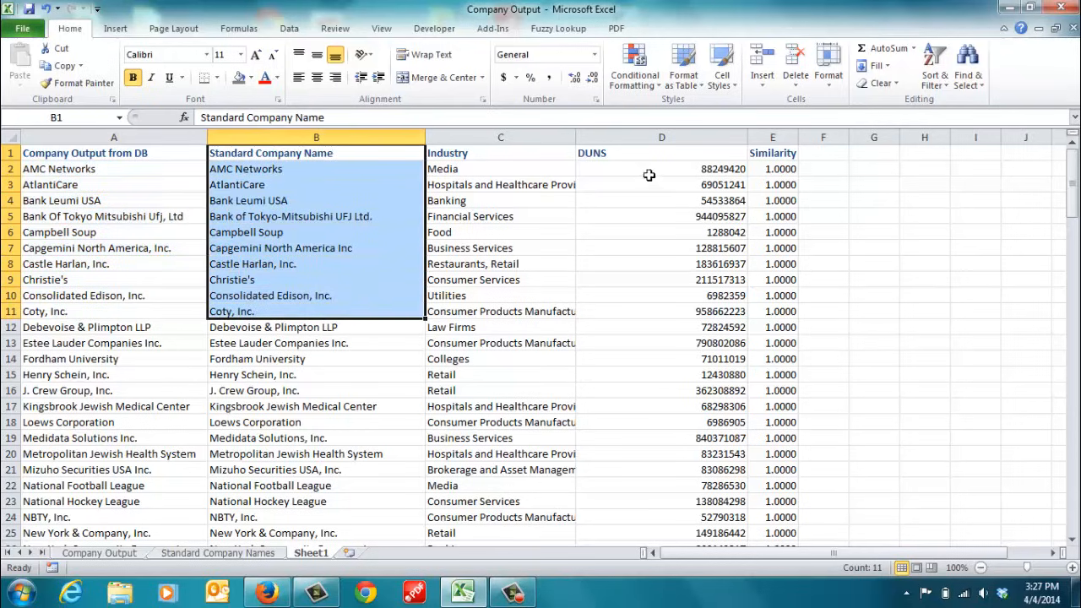
left_click_drag(632, 152, 640, 377)
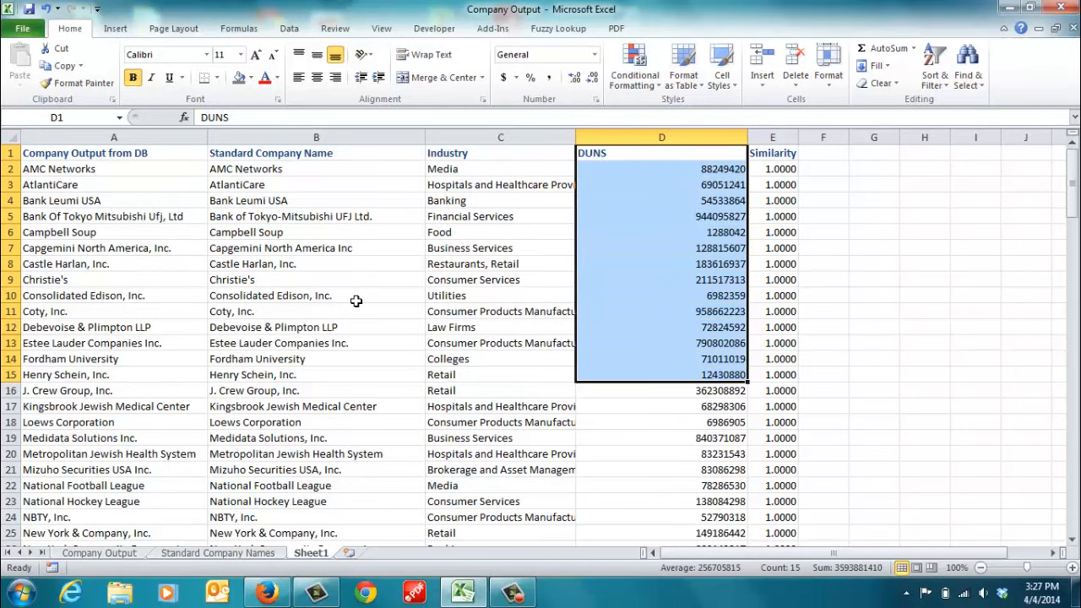